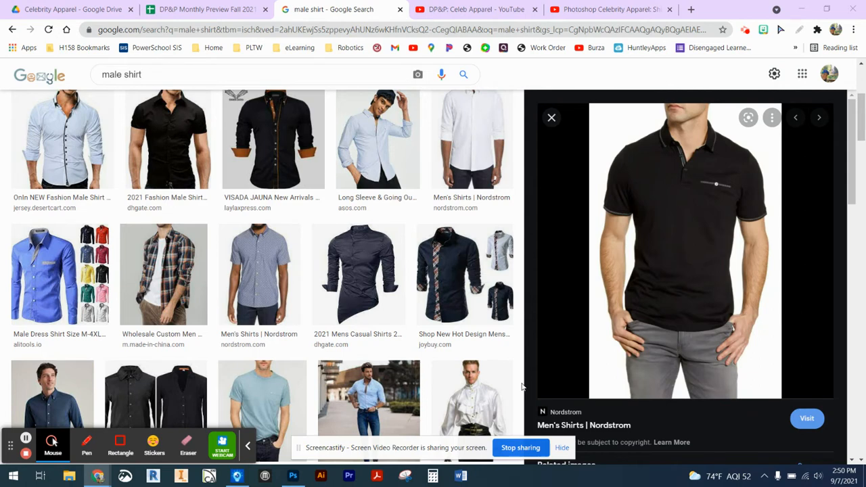
Search Google Images for "male shoes" and limit the results to Large images
drag(163, 75, 136, 76)
text(oes)
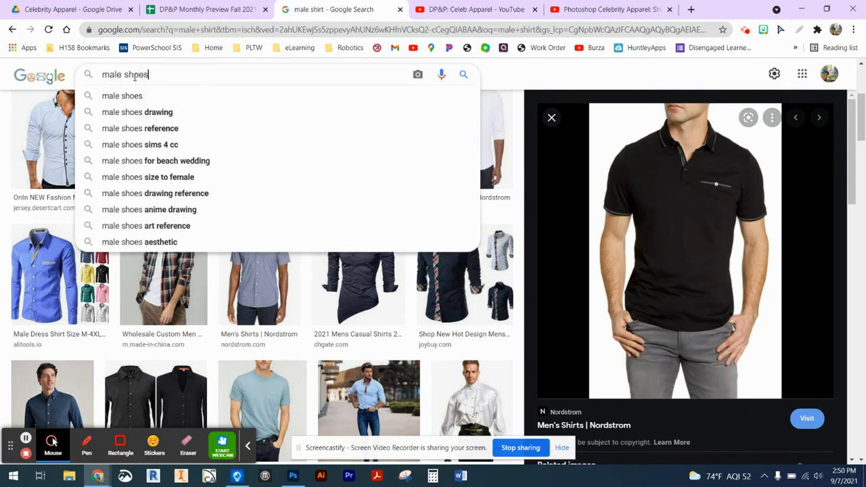
key(Return)
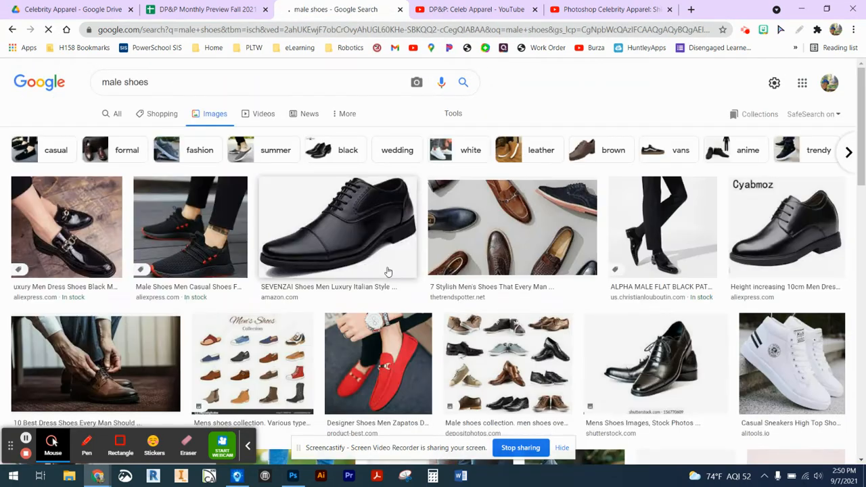
click(459, 114)
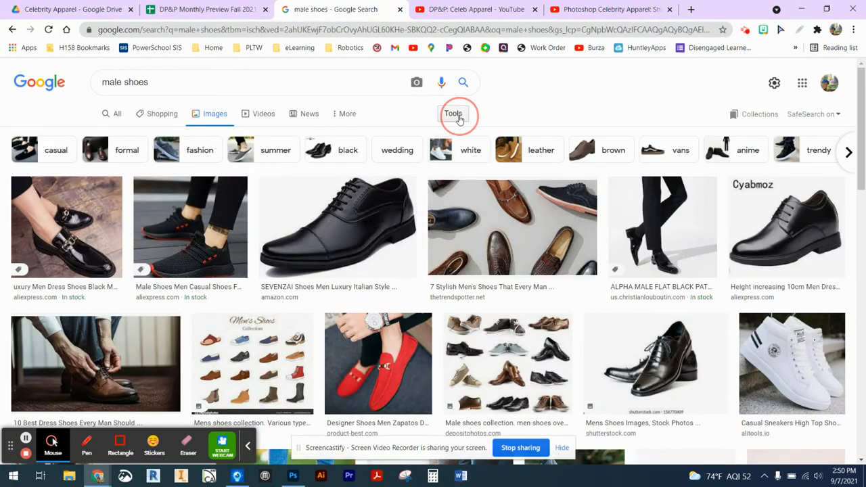
click(100, 135)
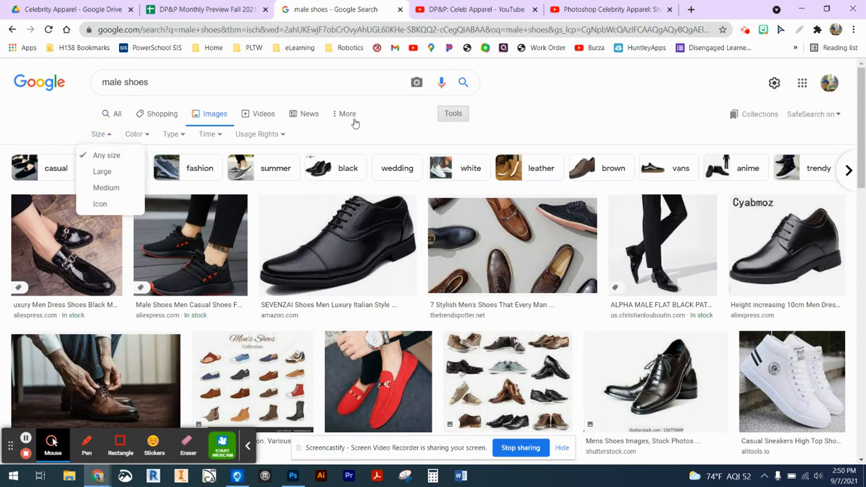
click(101, 173)
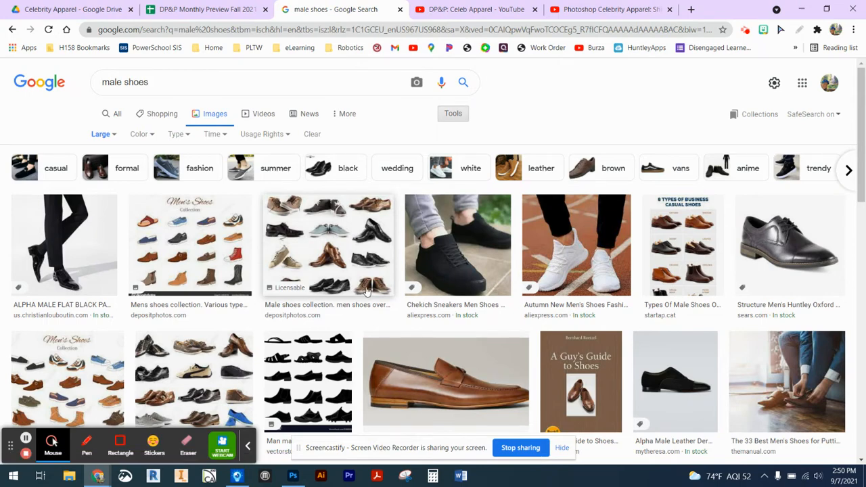
Preview the white-background male shoes collection photo and check the shirt document in Photoshop before returning to the image results
click(326, 238)
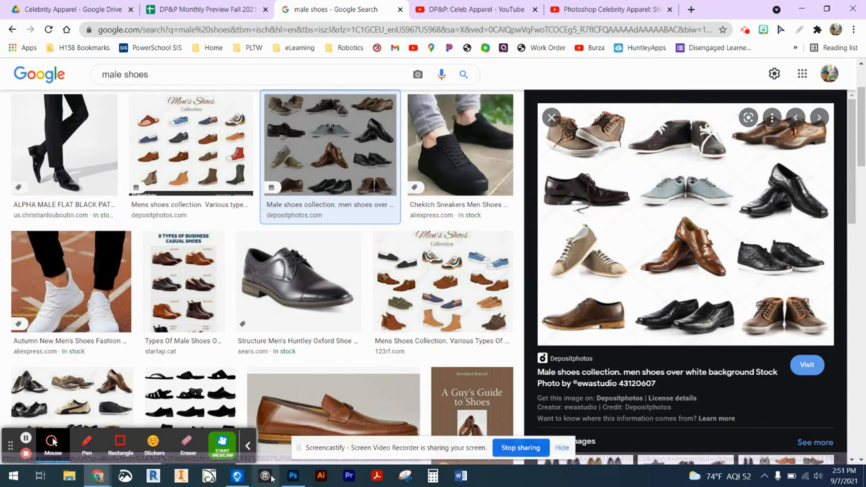
click(293, 477)
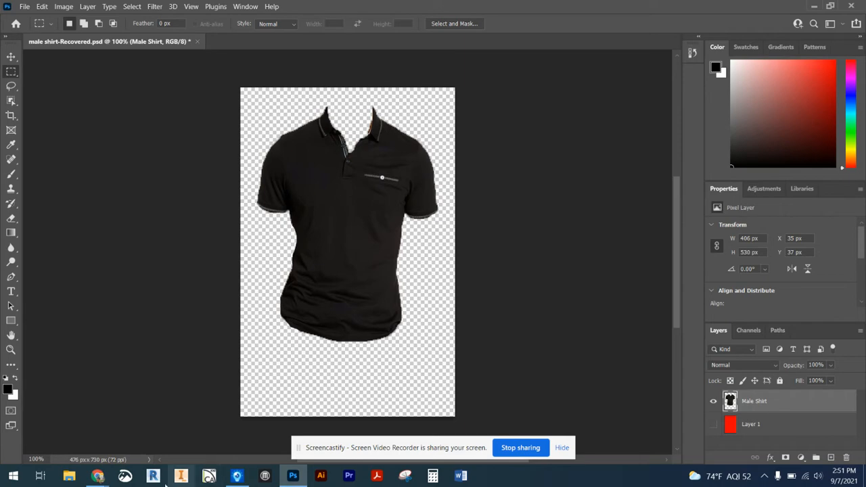
mouse_move(99, 477)
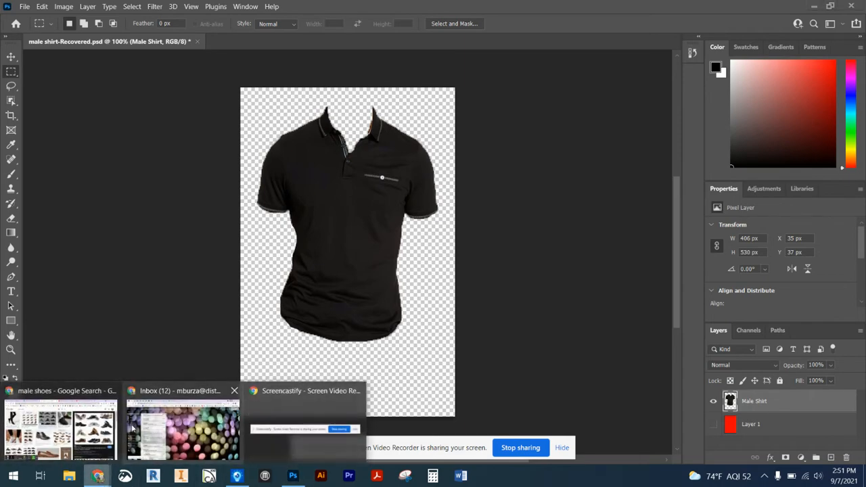
click(51, 439)
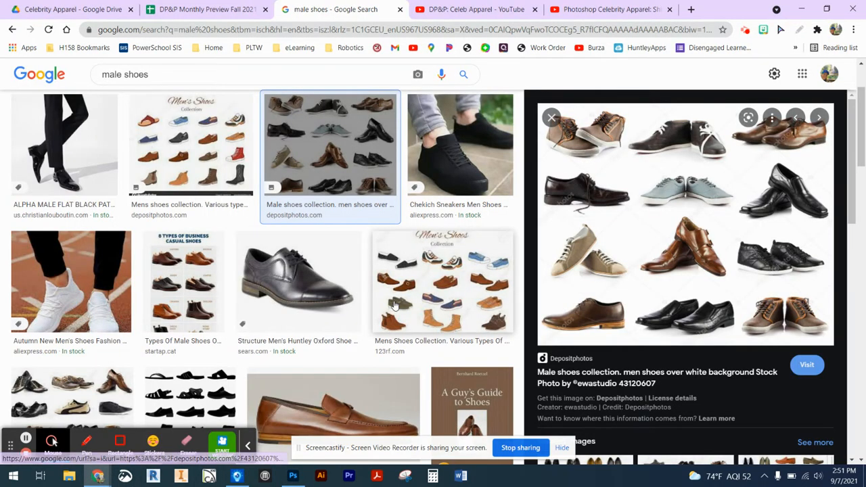
Browse the shoe results for a large side-view picture and open the preview of the grey Steve Madden Grazzy shoe
scroll(398, 300, down, 5)
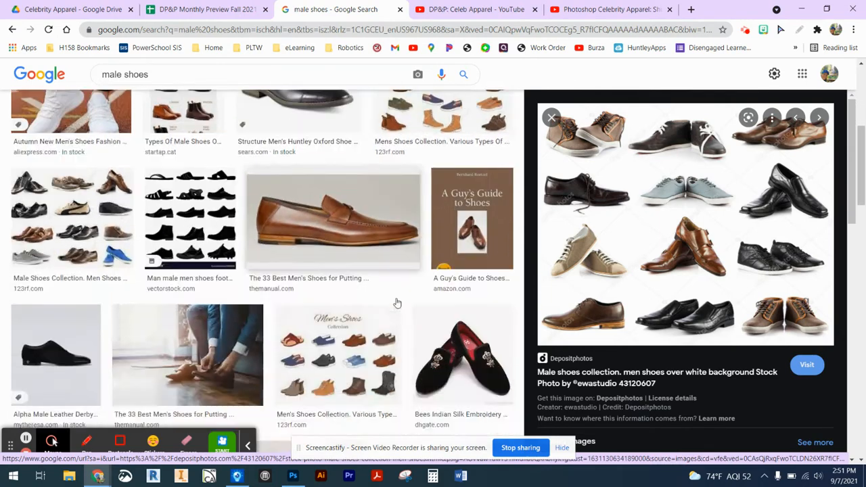
scroll(400, 304, down, 3)
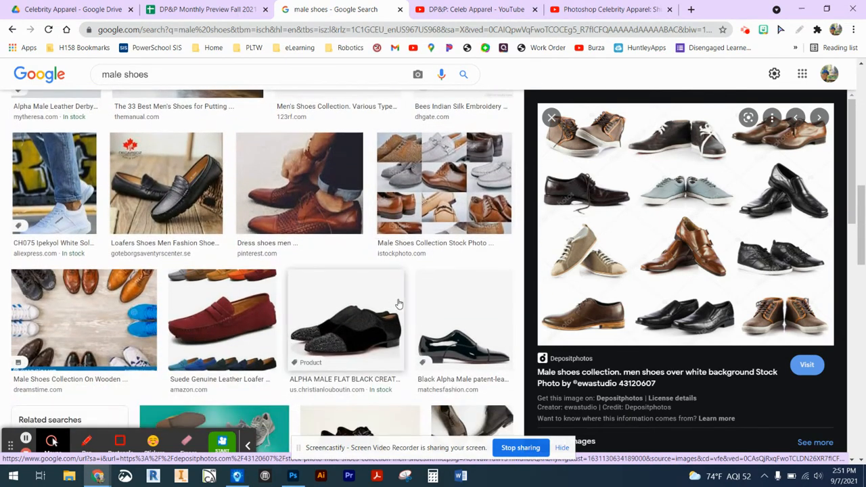
scroll(390, 304, down, 5)
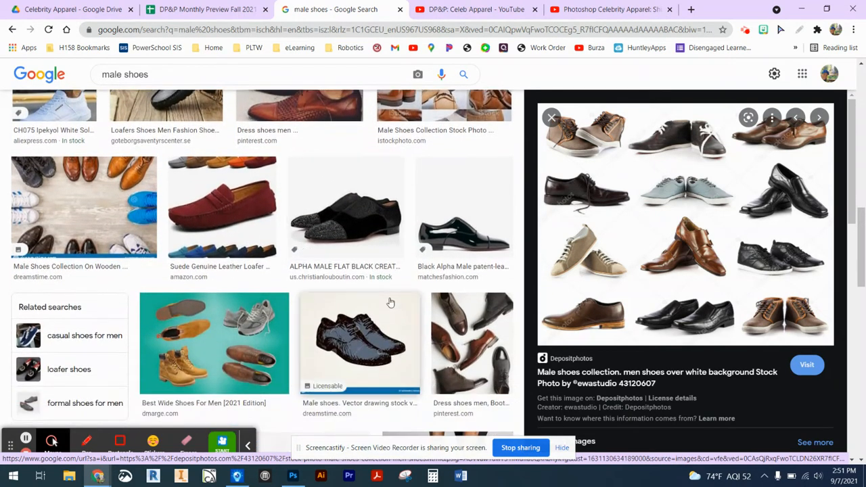
scroll(390, 305, down, 5)
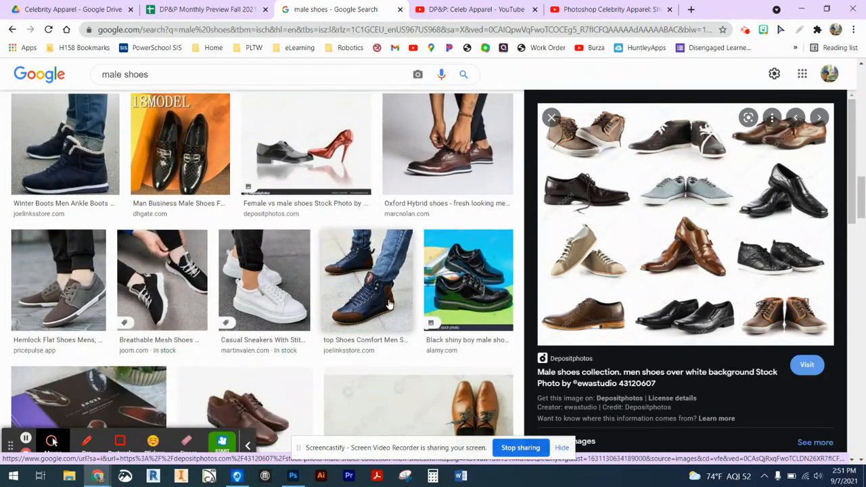
scroll(390, 304, down, 2)
scroll(390, 303, down, 3)
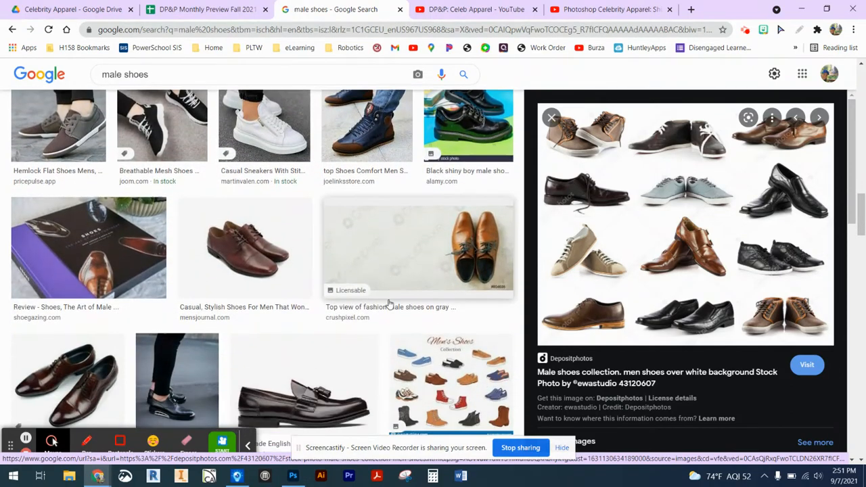
scroll(389, 303, down, 4)
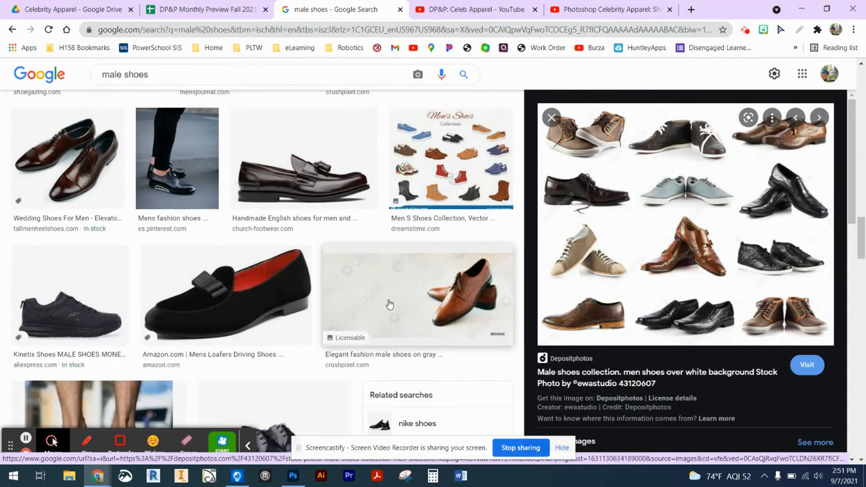
scroll(390, 304, down, 6)
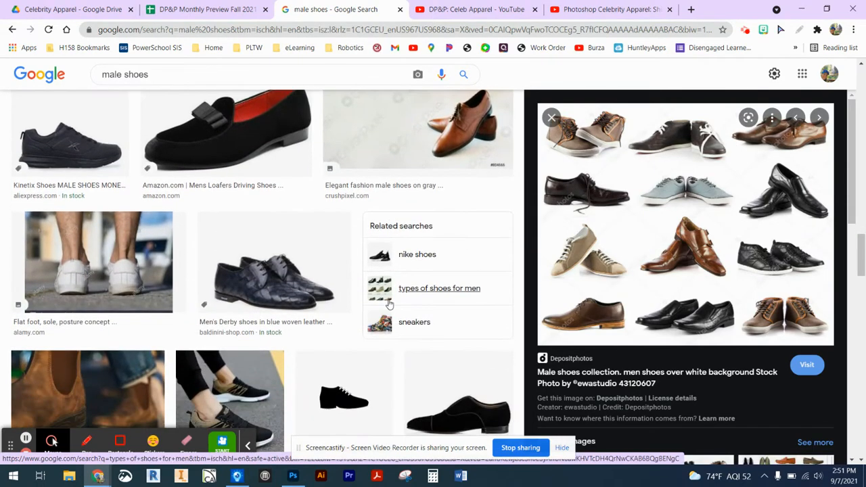
scroll(390, 304, down, 6)
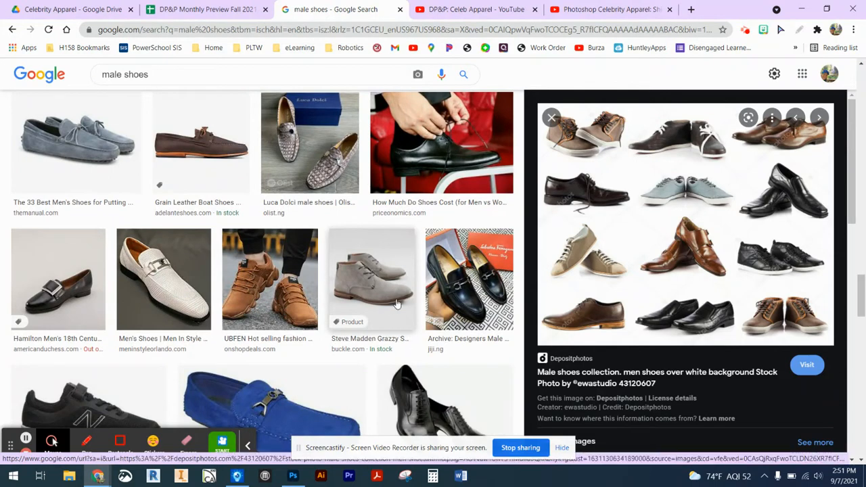
click(389, 301)
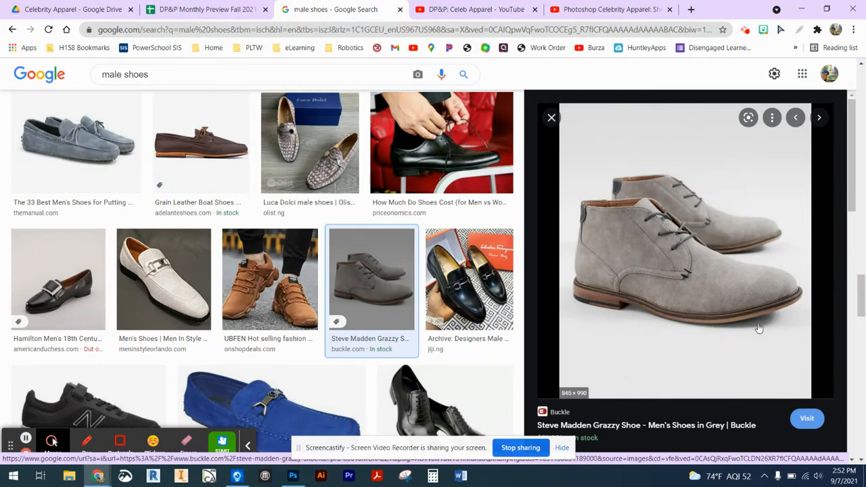
Save the previewed shoe image in the Celebrity Apparel folder as "male shoe"
right_click(658, 248)
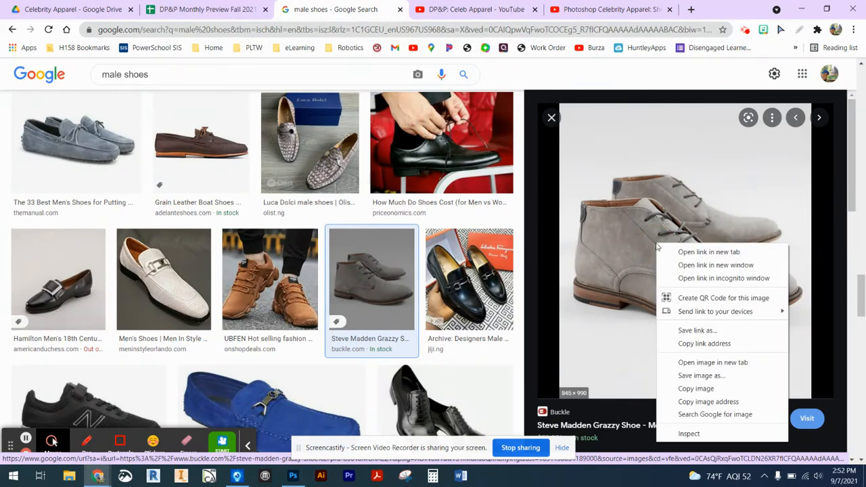
click(697, 376)
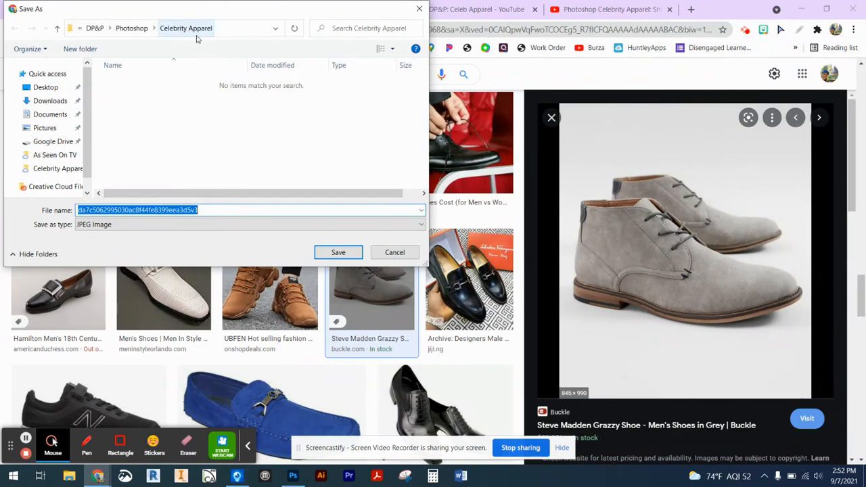
text(male shoe)
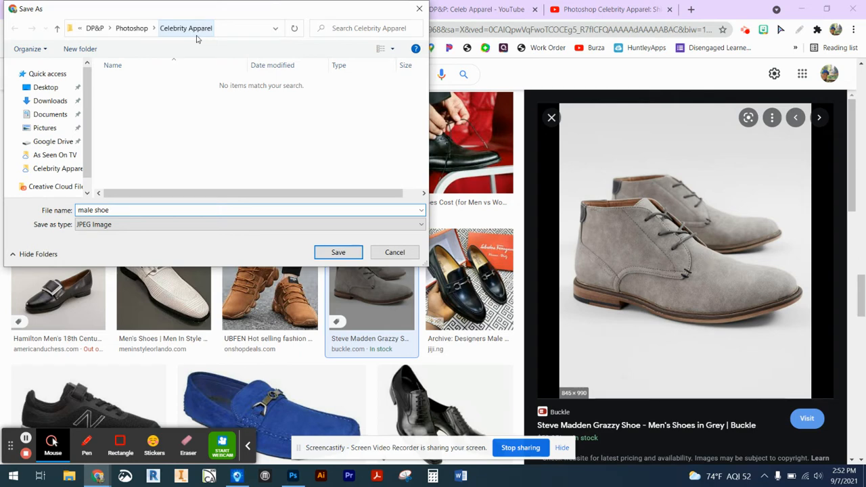
key(Return)
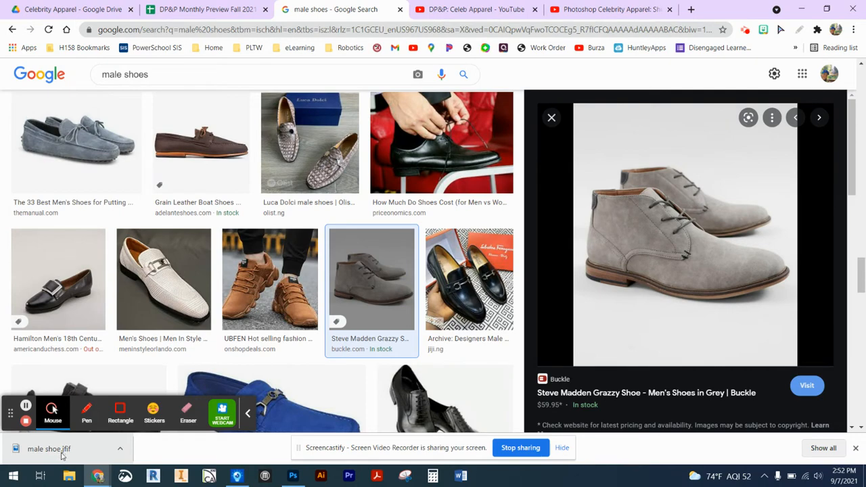
Switch to Photoshop and open the male shoe image from the Celebrity Apparel folder
click(293, 476)
click(24, 7)
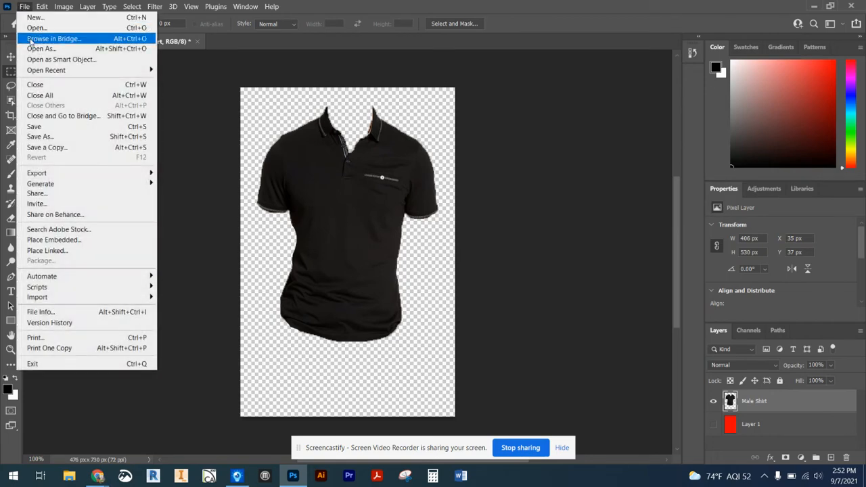
click(37, 27)
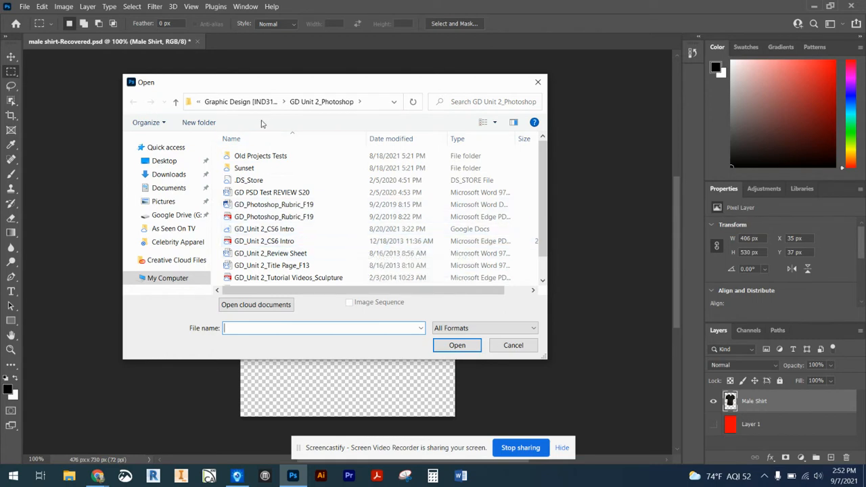
click(175, 241)
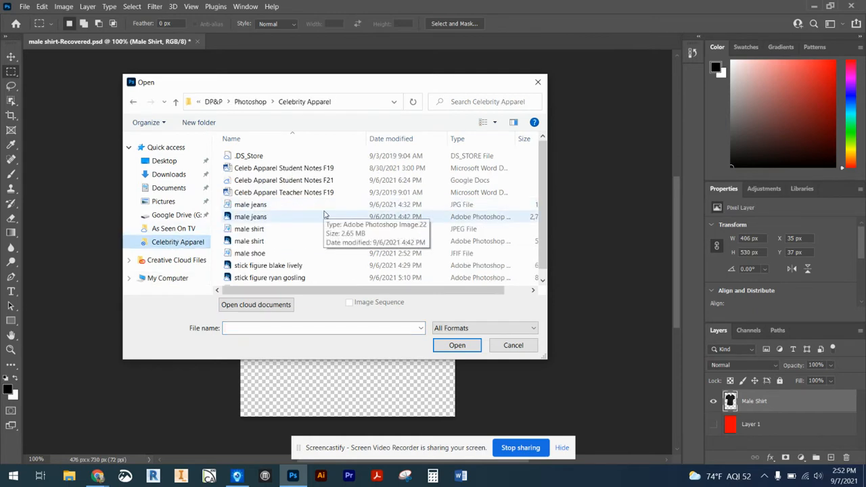
click(285, 255)
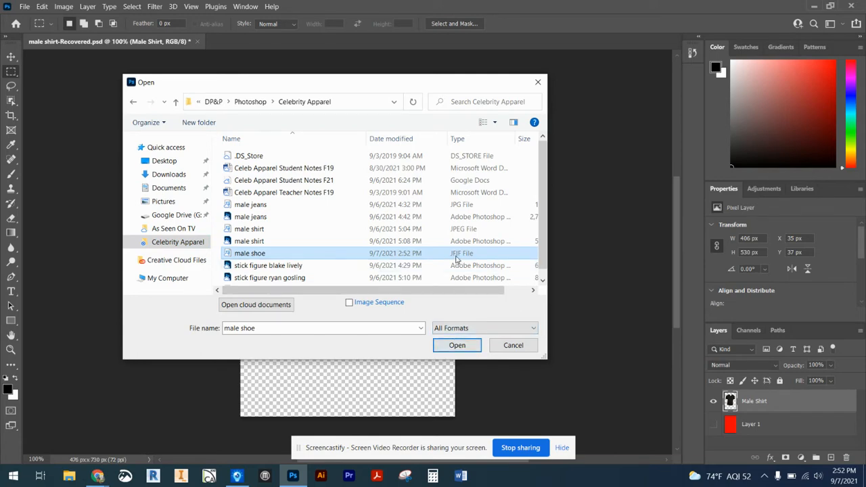
click(457, 346)
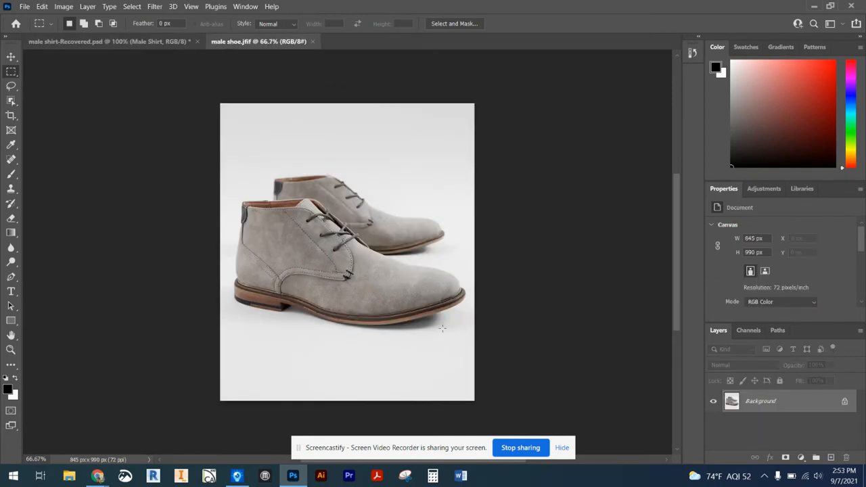
Save the image on the computer as a JPEG named male shoe in Celebrity Apparel, turning off the cloud-or-computer save prompt
click(24, 7)
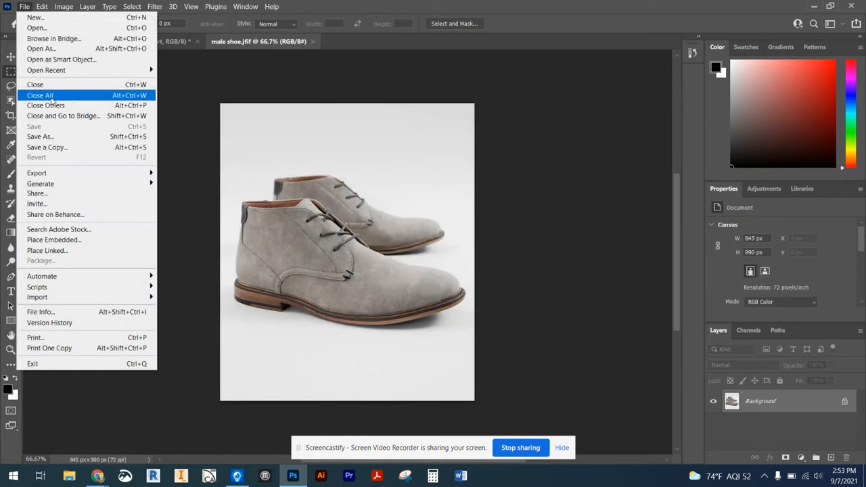
click(47, 137)
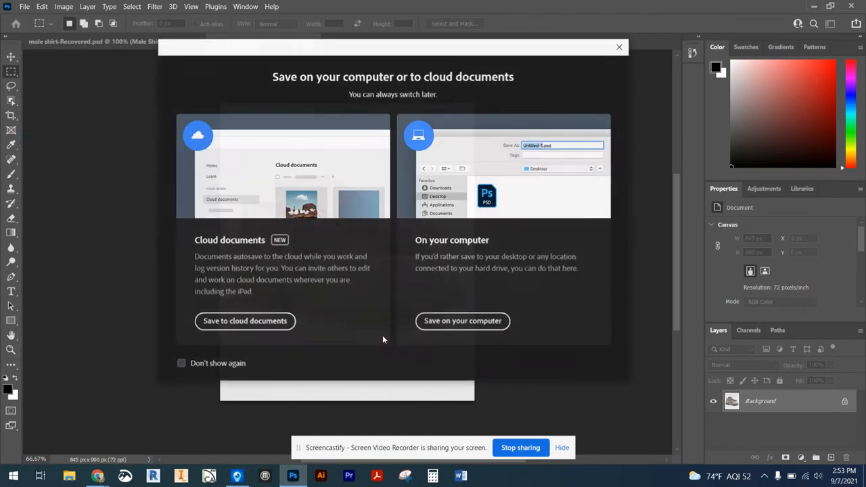
click(180, 363)
click(463, 321)
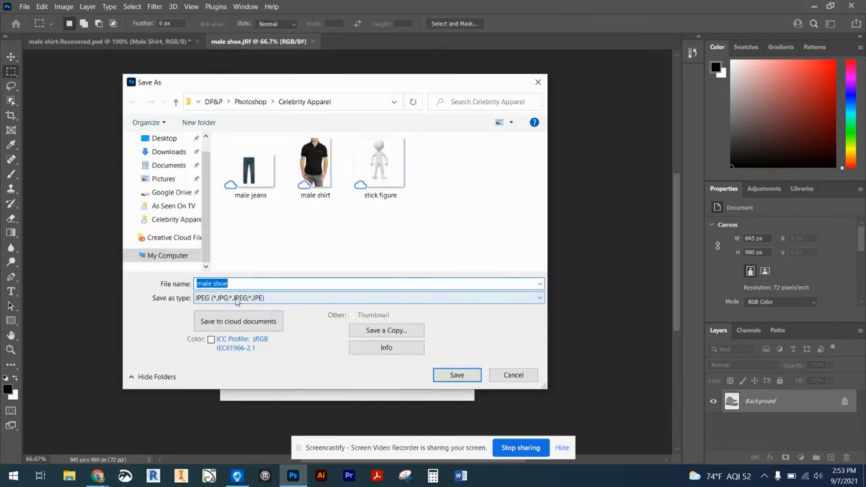
click(468, 376)
click(494, 108)
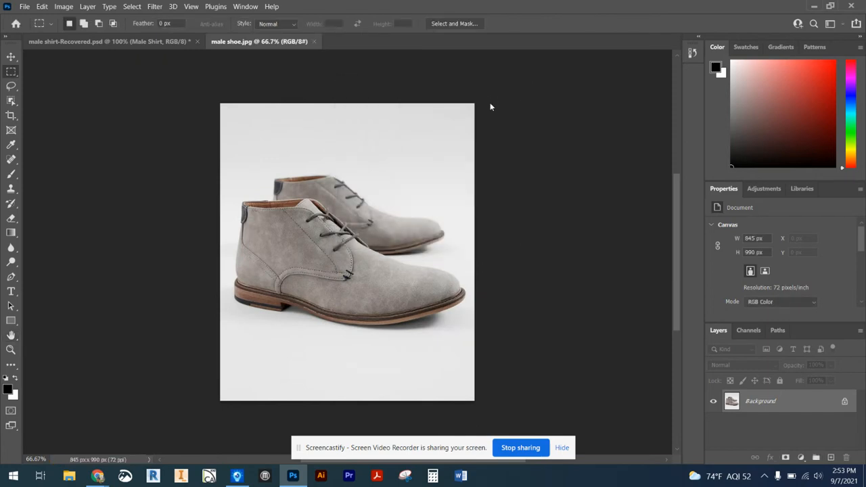
Convert the locked Background into a regular layer named "Male Shoe"
double_click(819, 405)
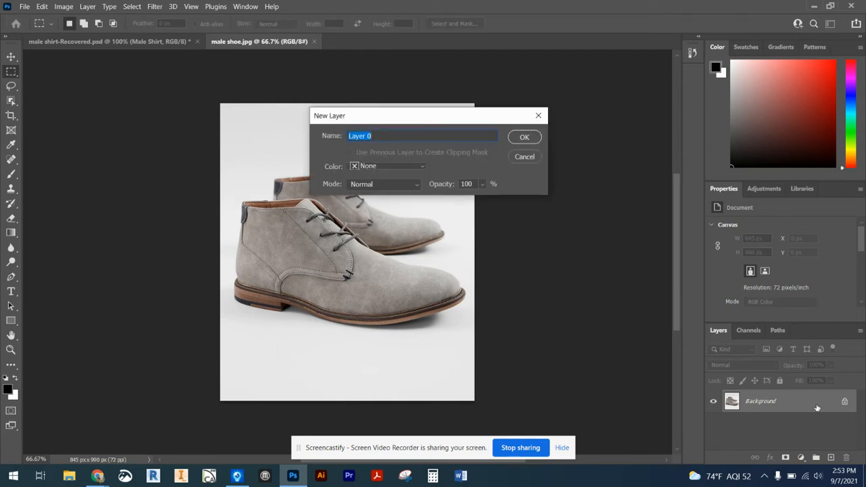
text(Male Shoe)
key(BackSpace)
key(BackSpace)
text(oe)
key(BackSpace)
key(BackSpace)
text(oe)
key(Return)
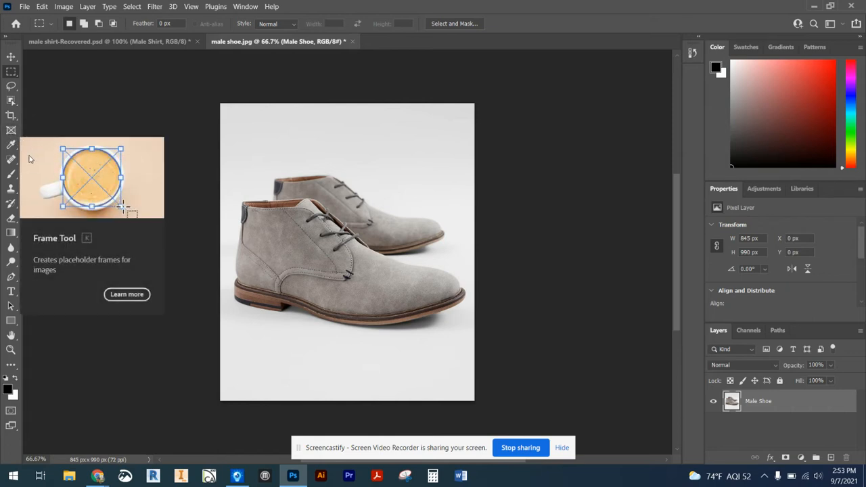
Select the background and the rear shoe around the front shoe with the Quick Selection tool
click(11, 100)
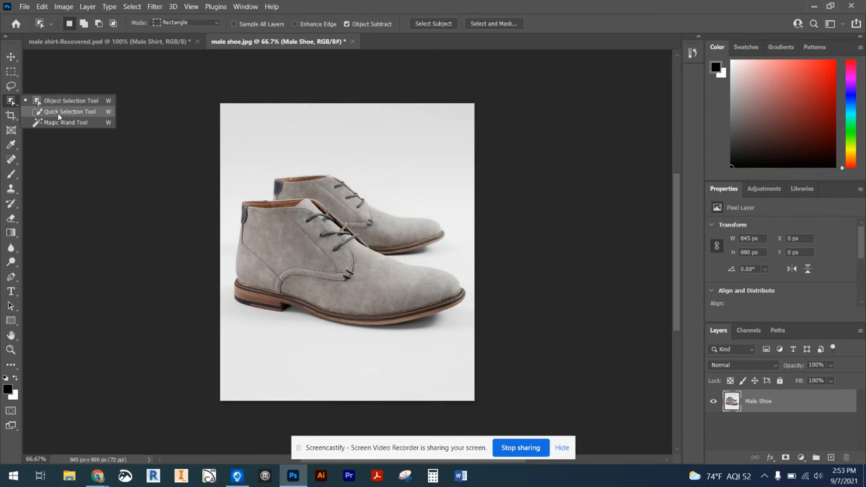
click(55, 112)
drag(274, 168, 415, 182)
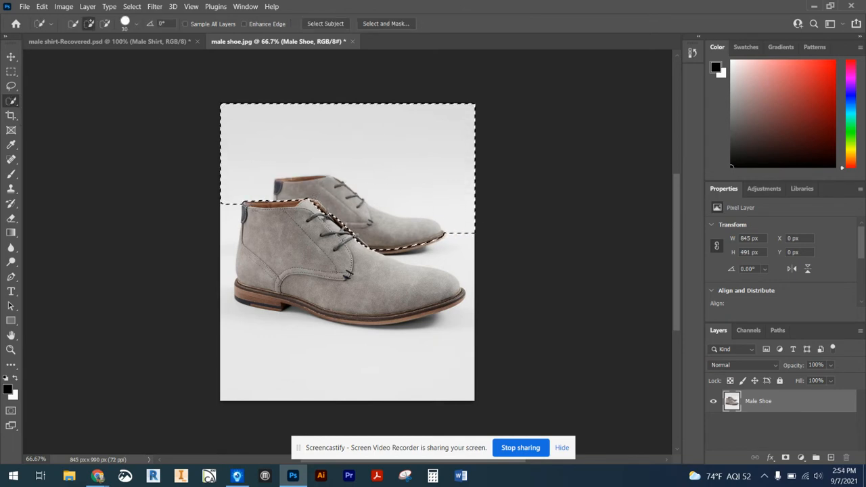
mouse_move(237, 213)
mouse_down()
mouse_move(214, 268)
mouse_move(233, 344)
mouse_move(400, 359)
mouse_move(436, 243)
mouse_move(391, 256)
mouse_up()
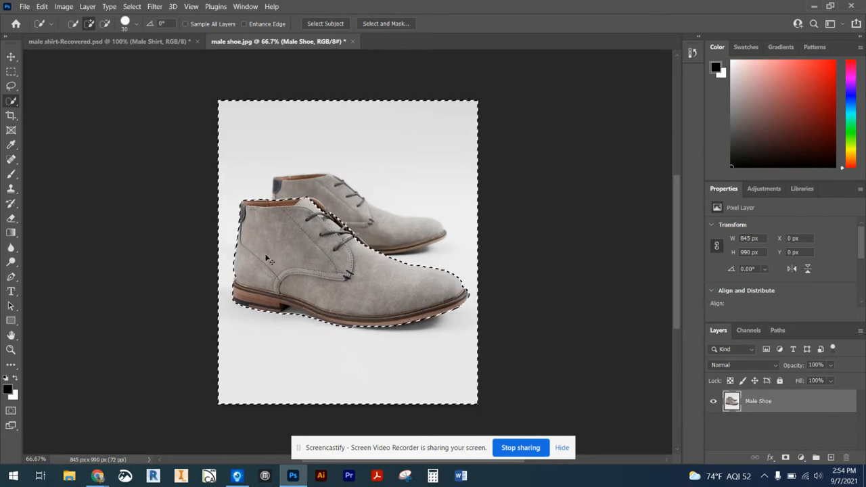
Refine the selection edge along the front shoe's collar and laces, subtracting the lace tips from the selected background
key(ctrl+plus)
key(ctrl+plus)
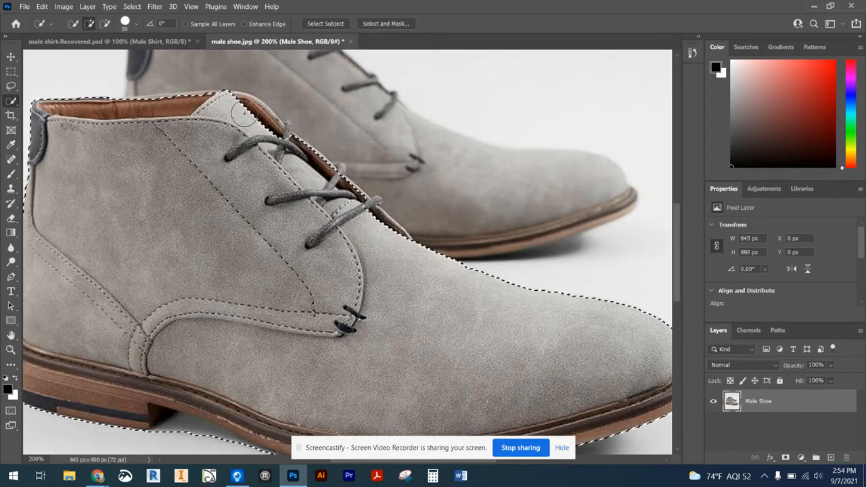
key(alt)
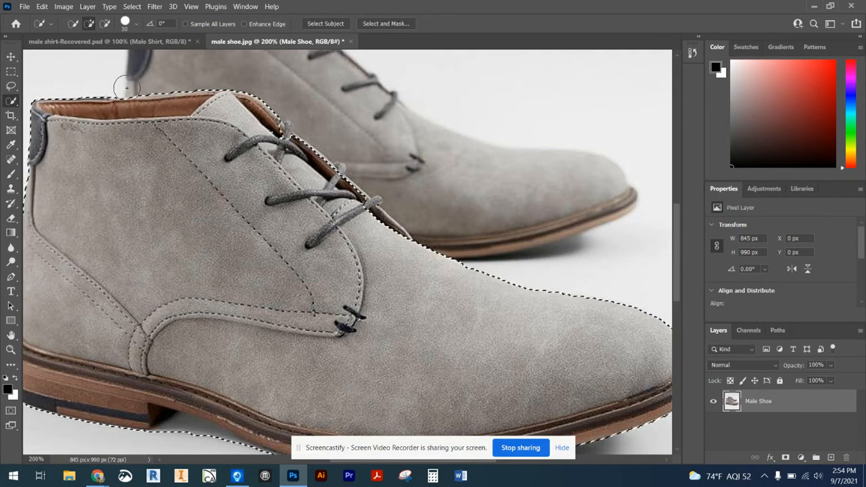
key(alt)
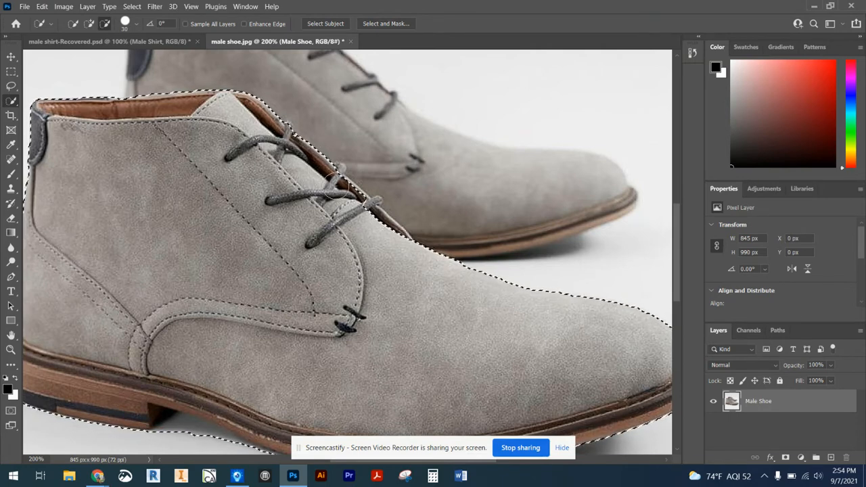
drag(342, 203, 350, 192)
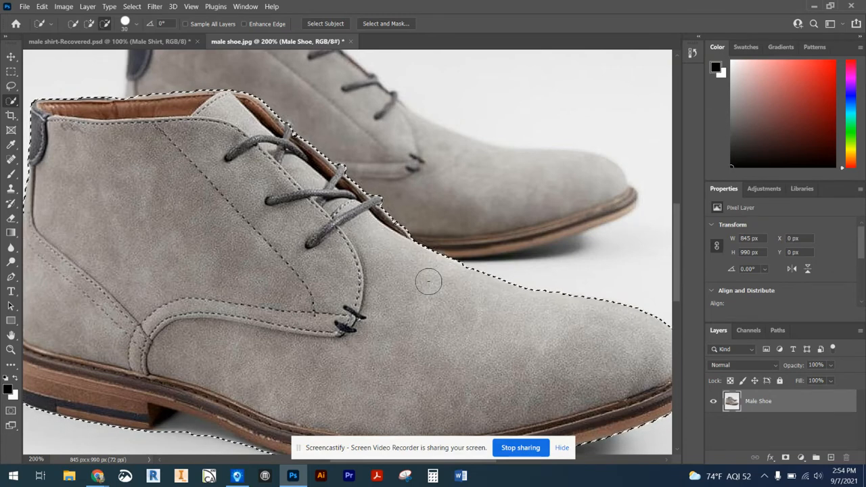
Refine the selection edge along the sole's arch beside the heel with Quick Selection, and switch to the Lasso tool
scroll(470, 319, down, 3)
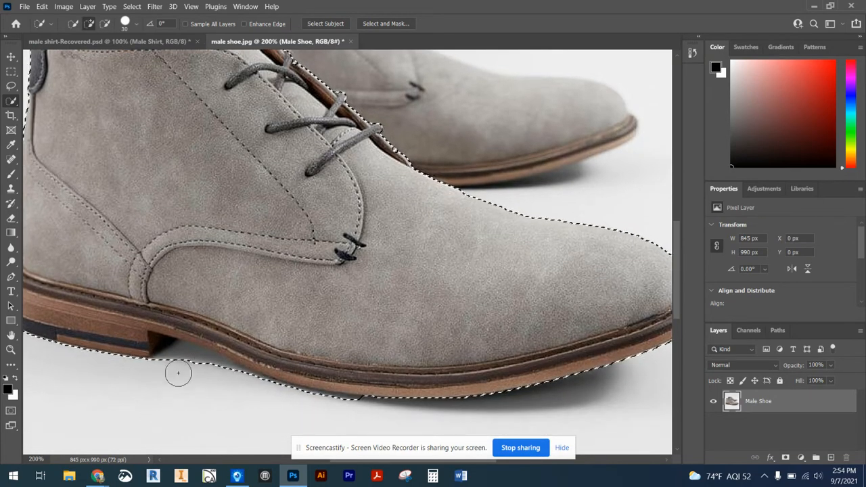
key(alt)
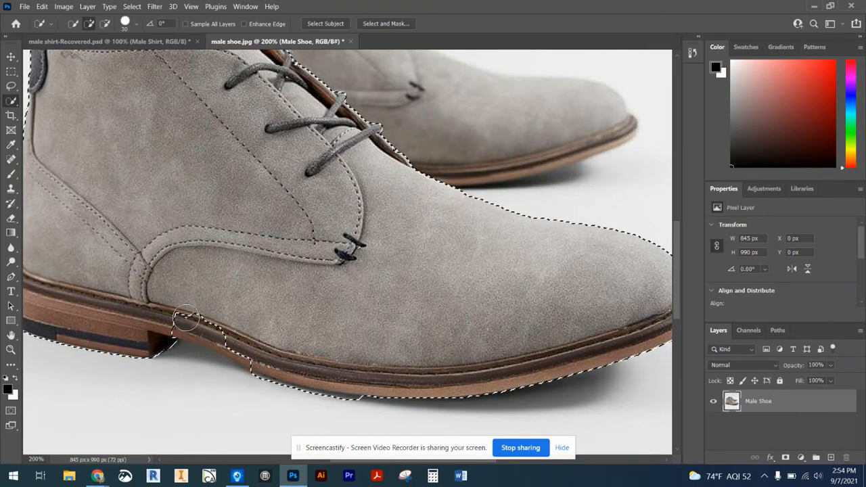
key(alt)
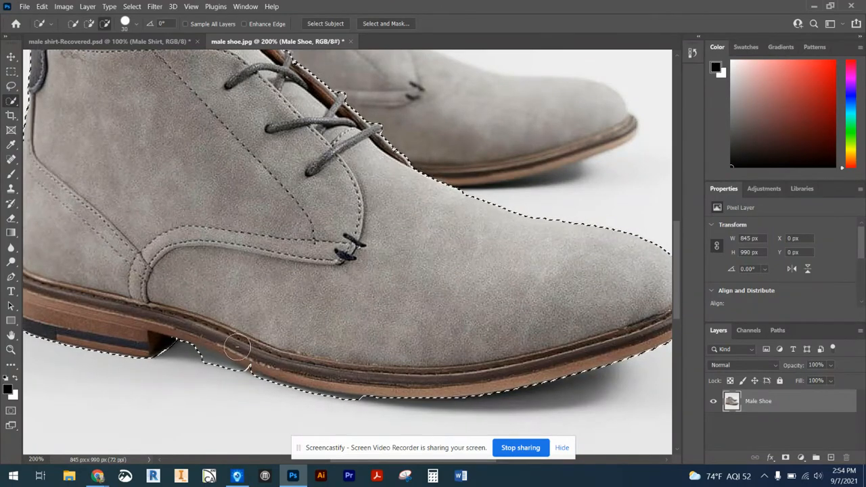
click(11, 86)
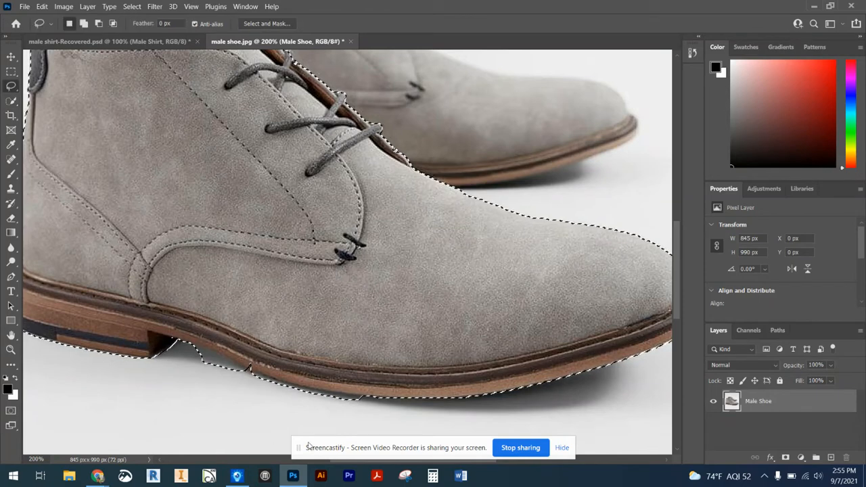
key(alt)
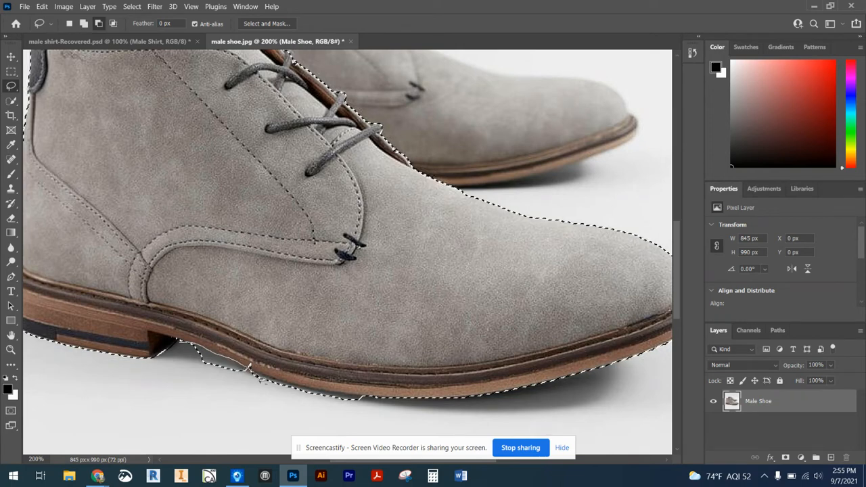
mouse_move(242, 398)
mouse_down()
mouse_move(194, 373)
mouse_move(181, 348)
mouse_up()
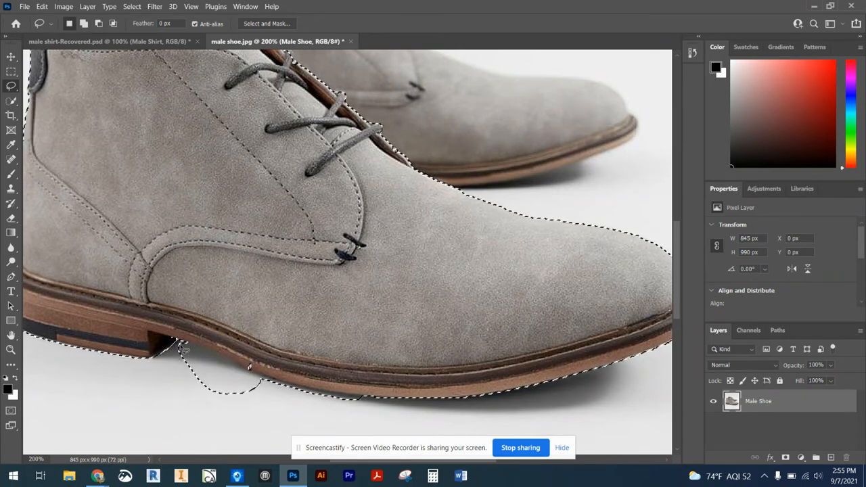
mouse_move(182, 347)
mouse_down()
mouse_move(173, 339)
mouse_move(173, 348)
mouse_up()
key(ctrl+z)
key(ctrl+z)
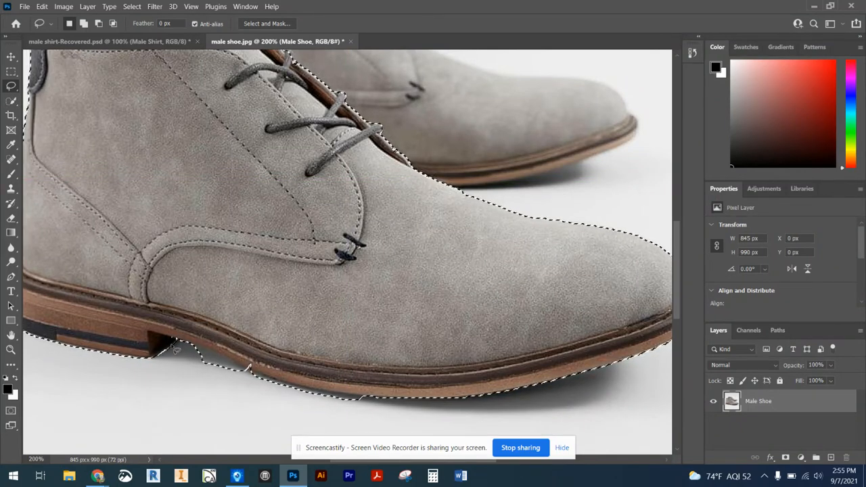
Add the leftover shadow areas under the arch and middle of the sole to the background selection with the Lasso tool
key(shift)
mouse_move(173, 342)
mouse_down()
mouse_move(266, 383)
mouse_move(248, 393)
mouse_move(189, 369)
mouse_up()
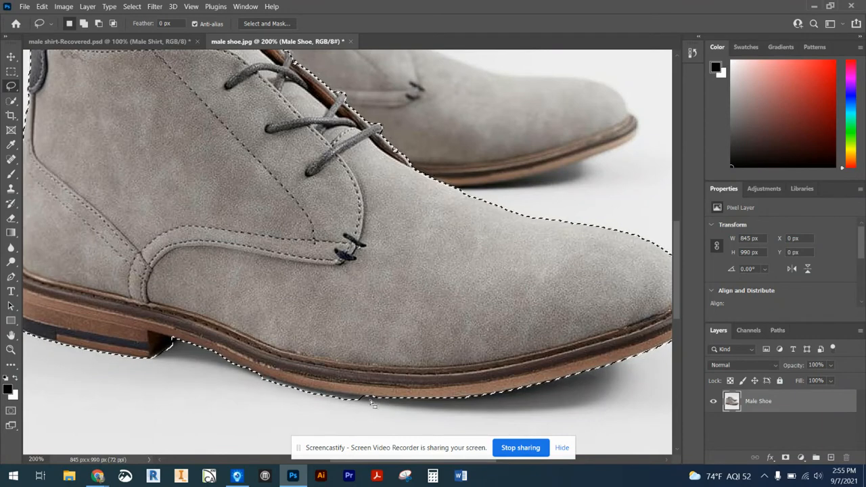
key(shift)
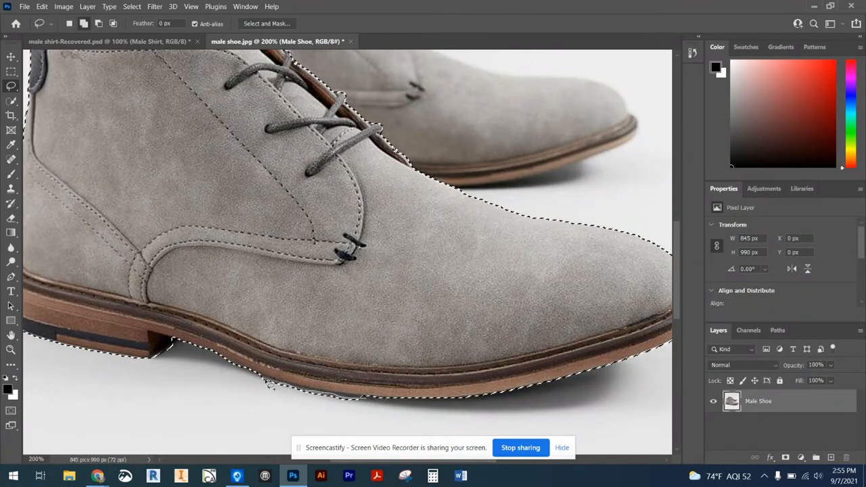
mouse_move(249, 378)
mouse_down()
mouse_move(327, 408)
mouse_move(368, 401)
mouse_up()
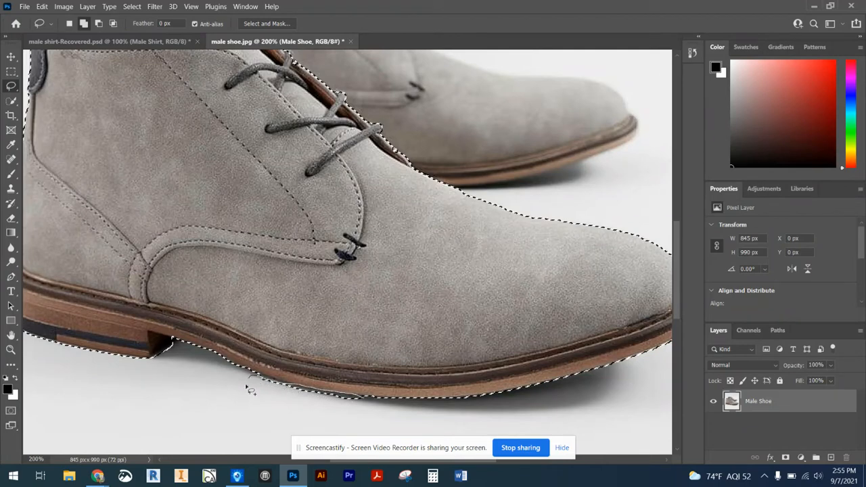
mouse_move(248, 377)
mouse_down()
mouse_move(257, 406)
mouse_move(355, 408)
mouse_up()
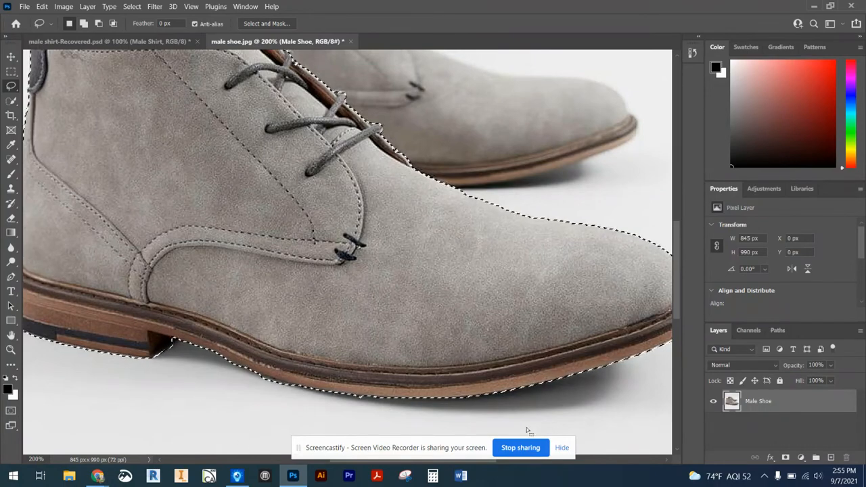
Delete the selected background so only the front shoe is left, and deselect
key(ctrl+0)
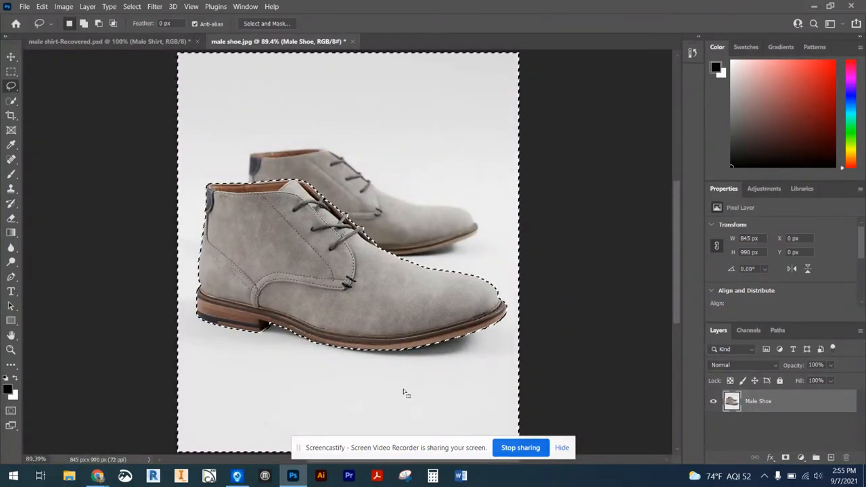
key(Delete)
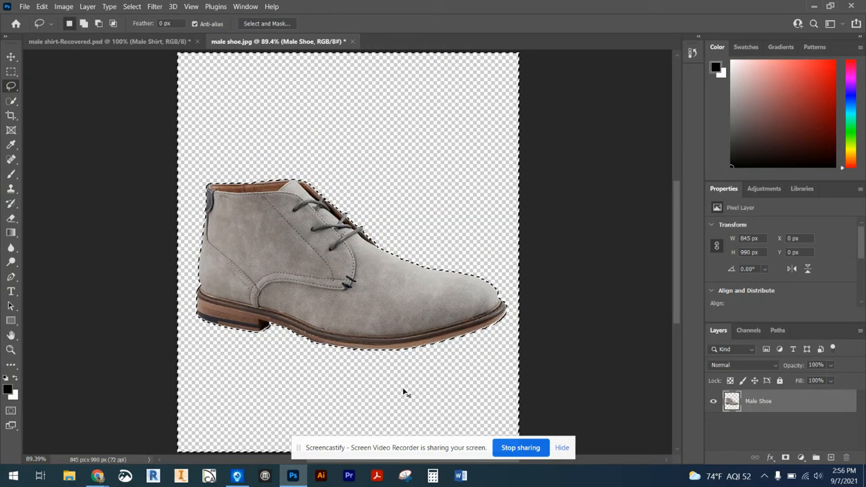
key(ctrl+d)
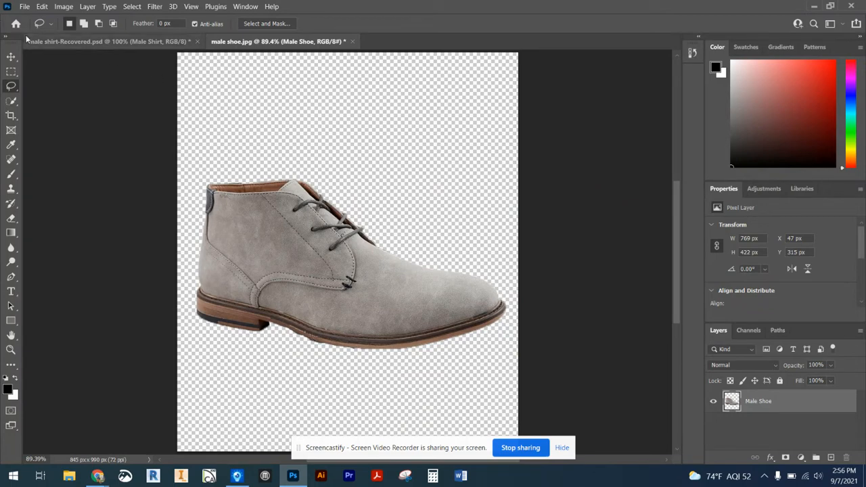
Save the cutout as a Photoshop file named male shoe in Celebrity Apparel, with Maximize Compatibility and Don't show again on
click(25, 7)
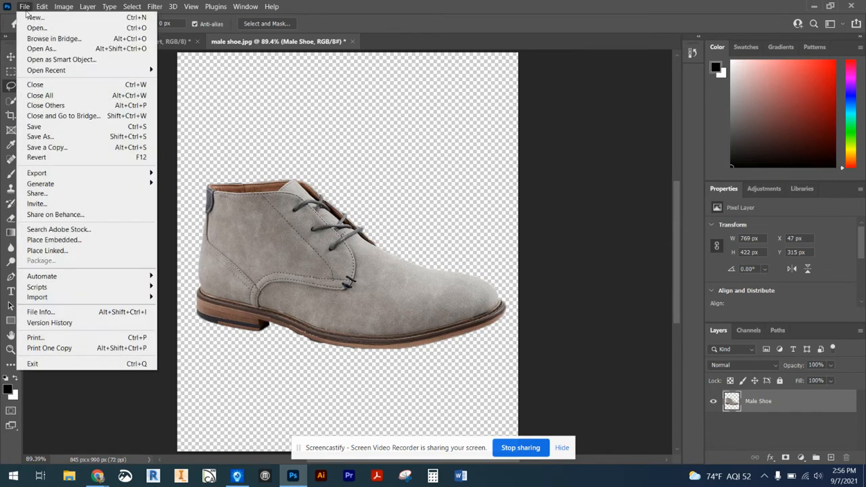
click(40, 136)
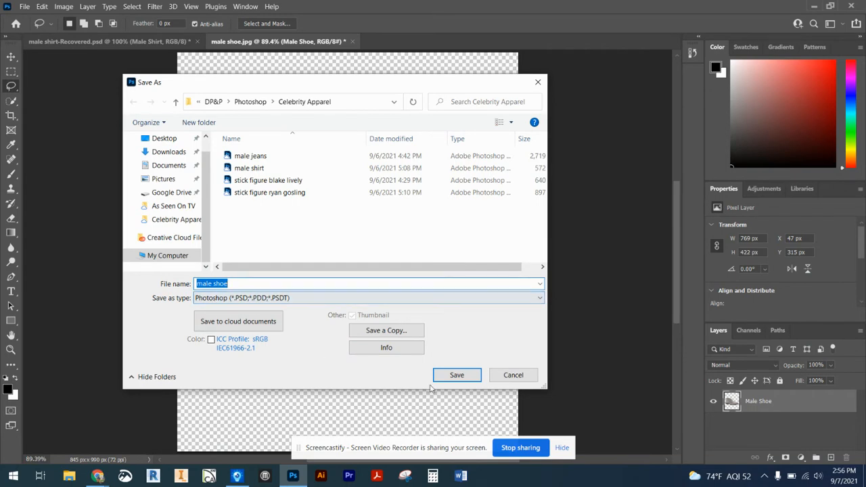
click(457, 376)
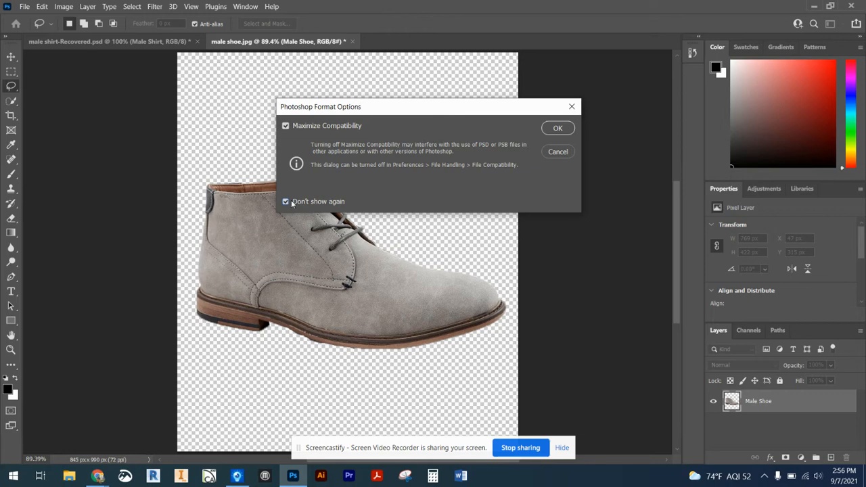
click(552, 129)
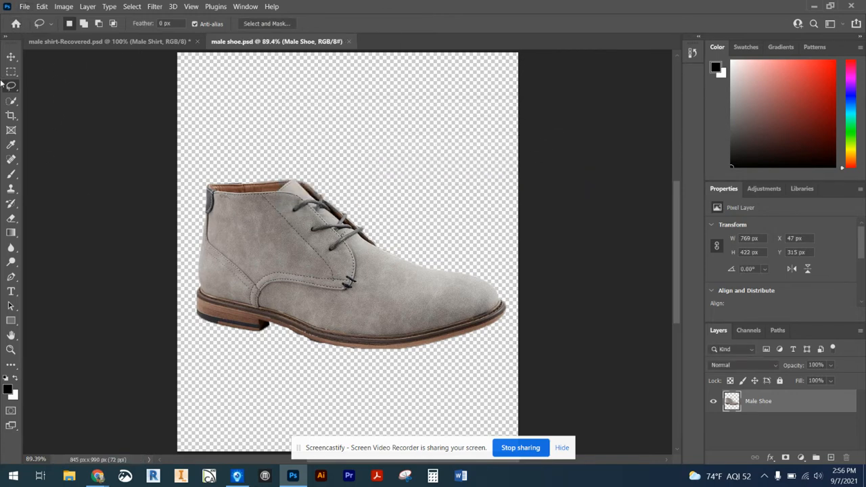
Nudge the shoe slightly with the Move tool, and open the Photoshop file "stick figure ryan gosling" from Celebrity Apparel
click(10, 58)
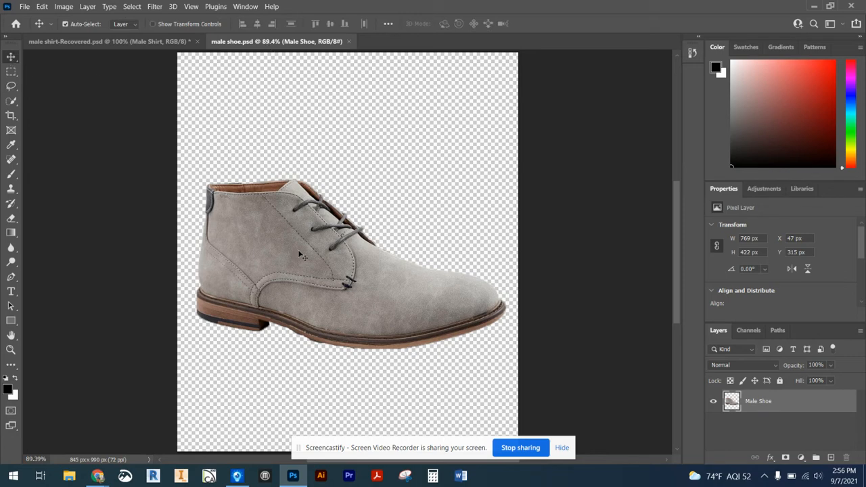
mouse_move(331, 276)
mouse_down()
mouse_move(188, 103)
mouse_move(177, 110)
mouse_move(291, 202)
mouse_move(347, 265)
mouse_move(332, 277)
mouse_up()
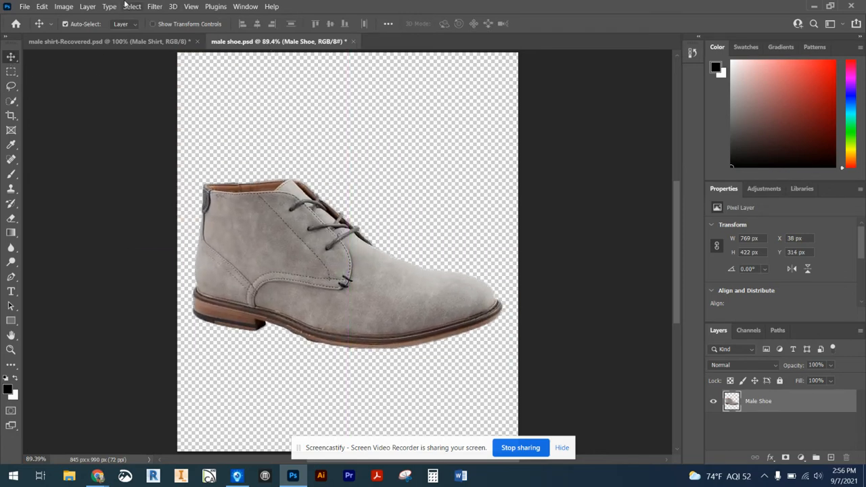
click(24, 7)
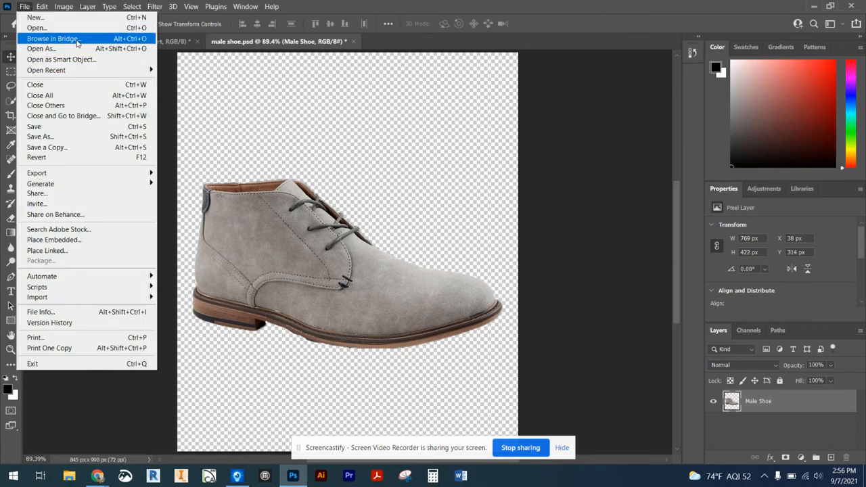
click(40, 28)
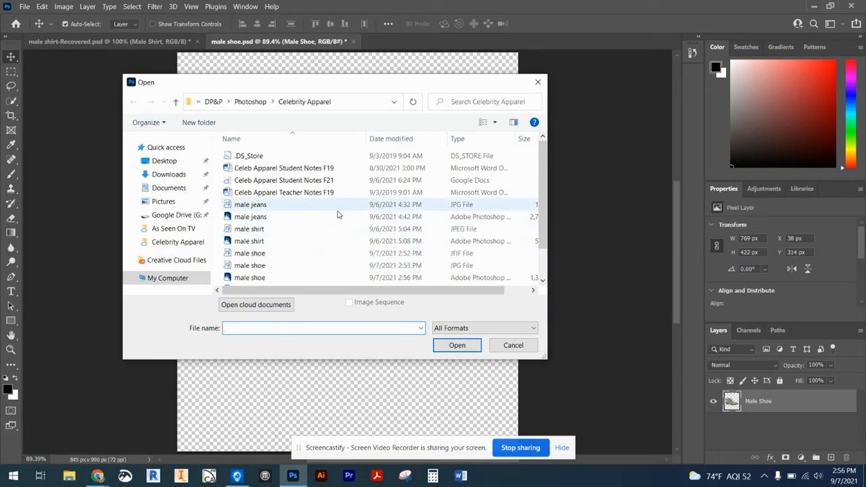
scroll(355, 227, down, 1)
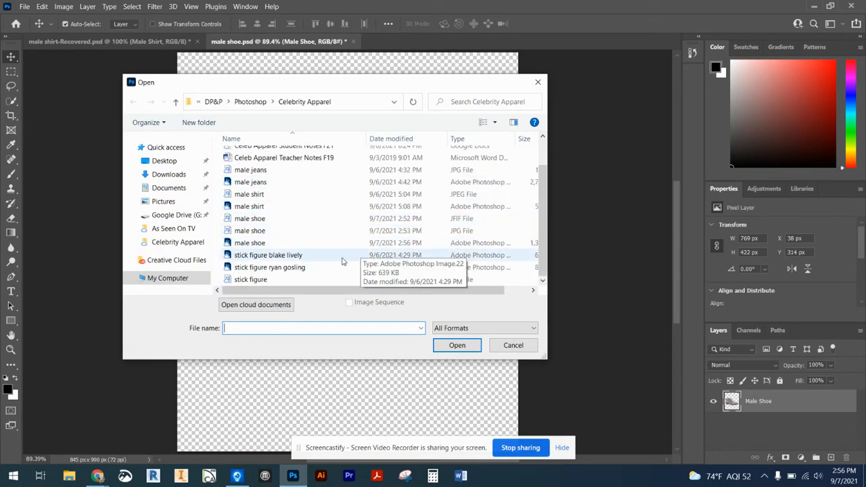
double_click(313, 268)
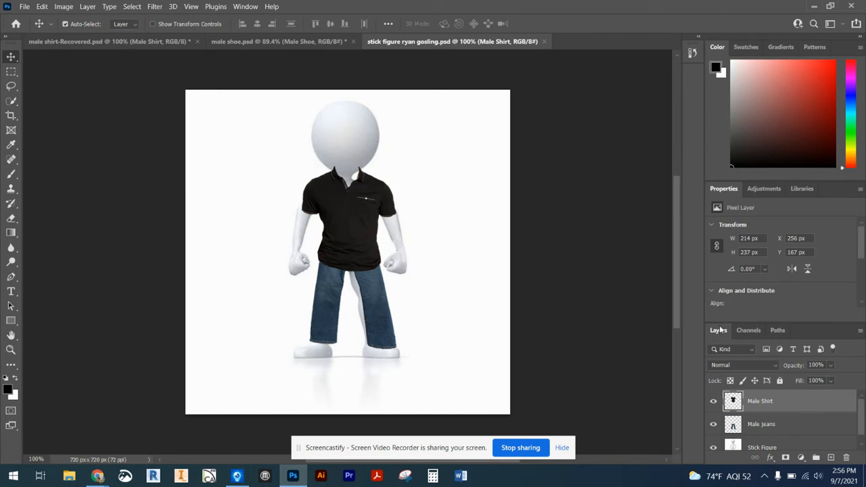
Float the Layers panel beside the stick figure and enlarge it to show all of the document's layers
drag(721, 330, 525, 54)
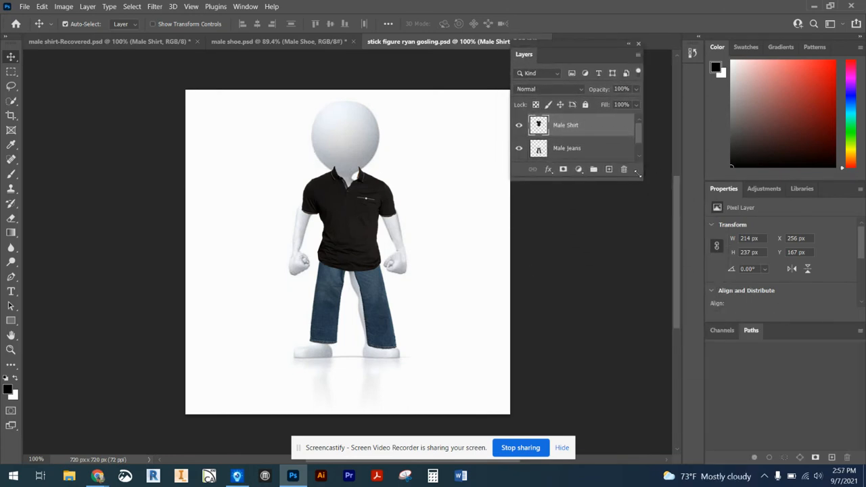
drag(636, 173, 675, 332)
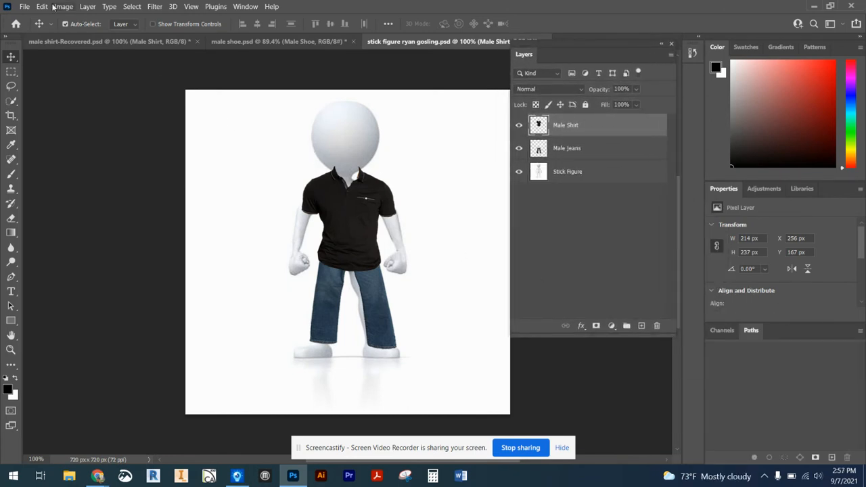
click(25, 6)
click(24, 6)
Copy the Male Shoe layer from the male shoe document into the stick figure ryan gosling document
click(284, 43)
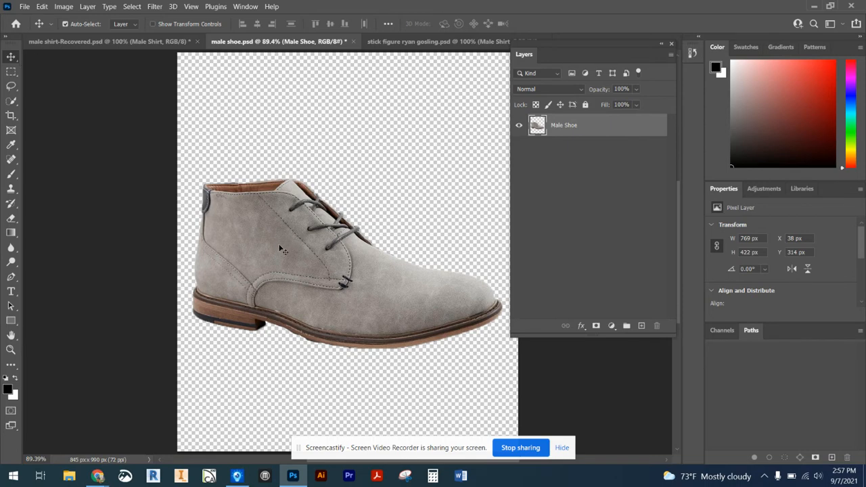
drag(276, 250, 350, 283)
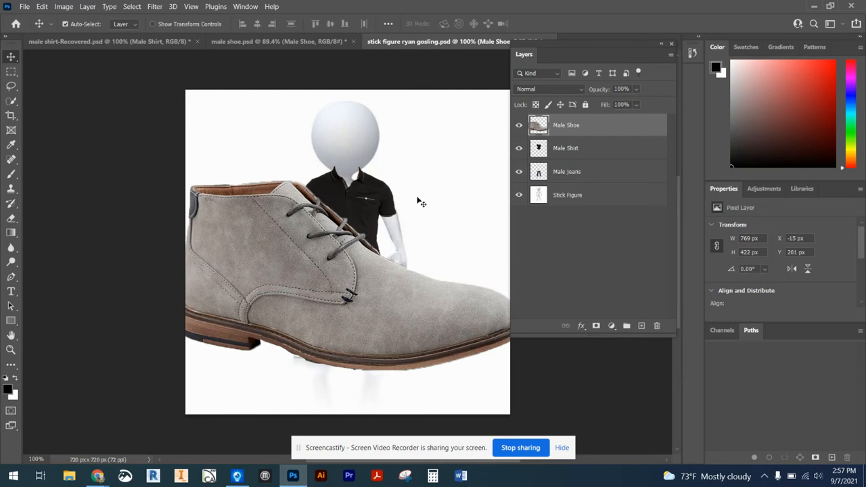
Scale the Male Shoe layer down proportionally to about 20% with Free Transform and place it on the figure's right-hand foot in the image
click(44, 6)
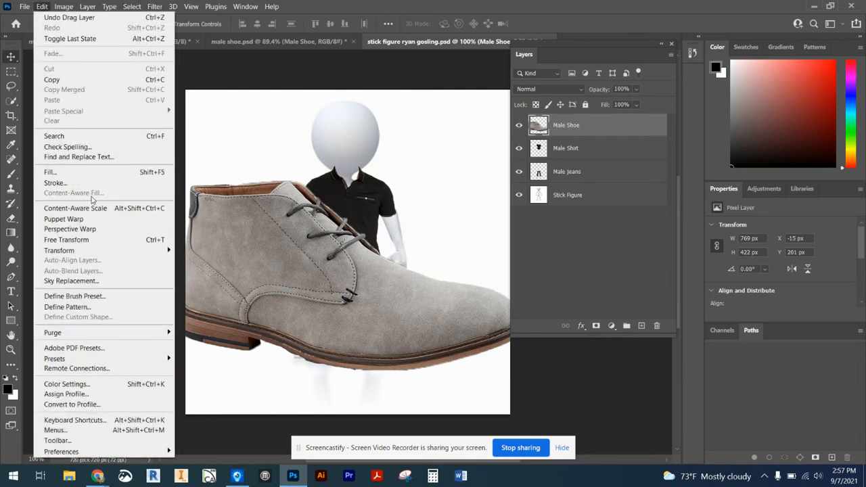
mouse_move(108, 252)
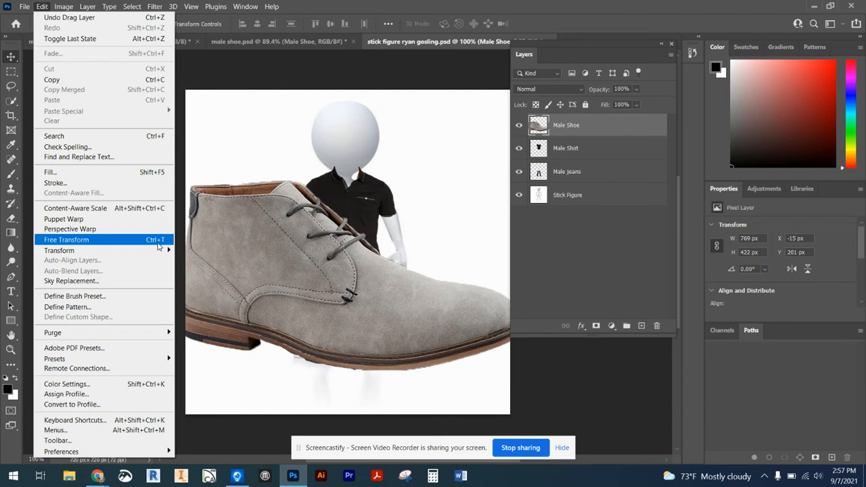
click(247, 232)
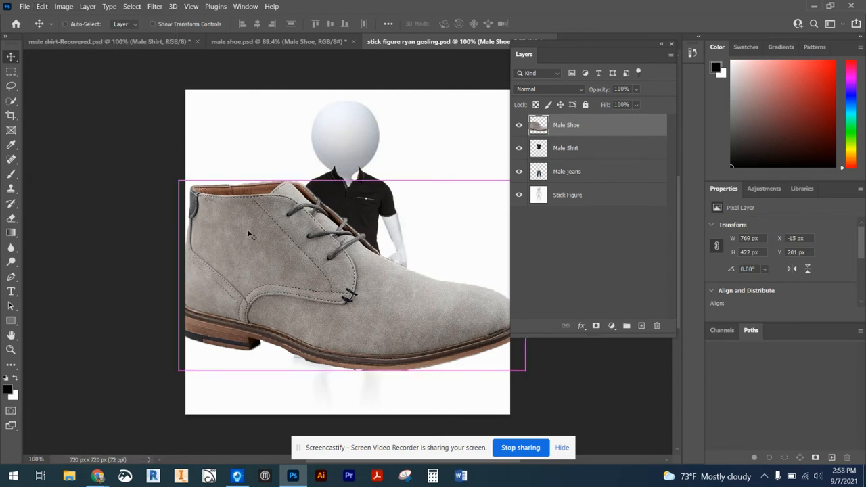
key(ctrl+t)
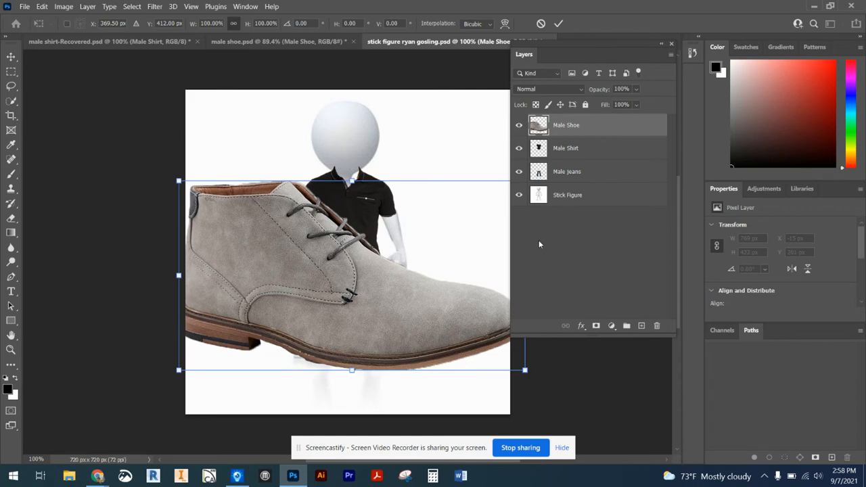
drag(178, 181, 451, 331)
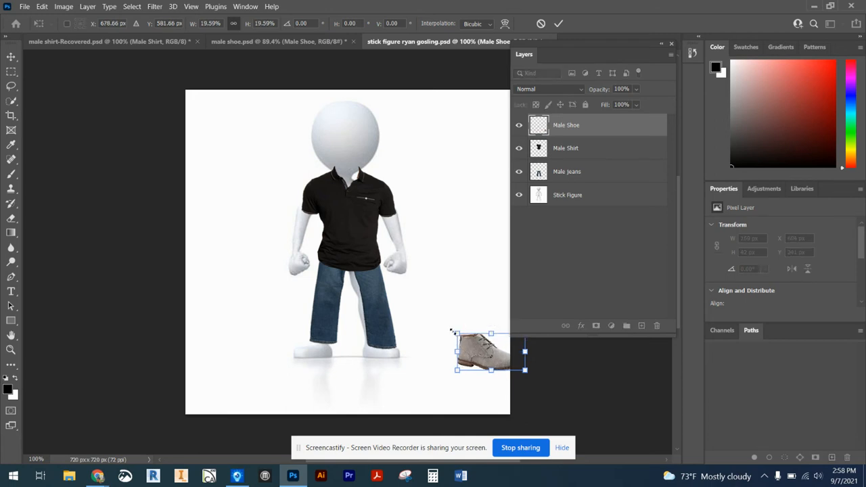
key(Return)
drag(495, 357, 400, 357)
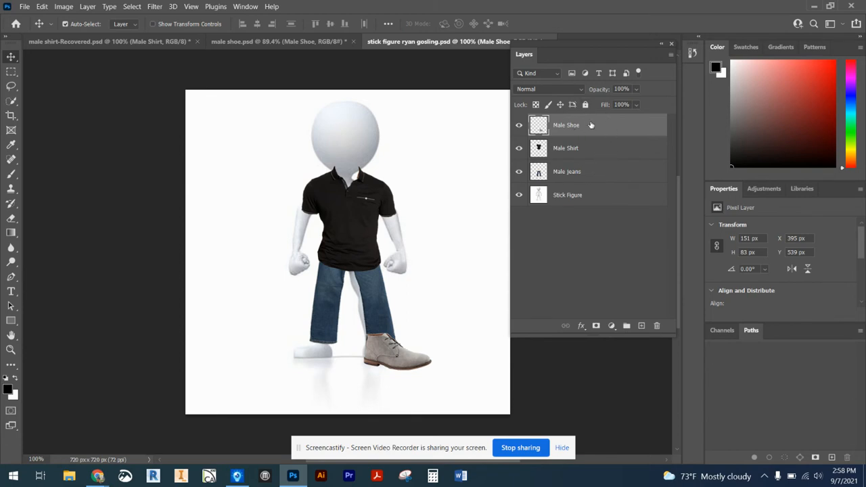
Place the Male Shoe layer directly below Male Jeans in the layer order and shift the shoe to about X 407, Y 554 px
drag(591, 125, 602, 188)
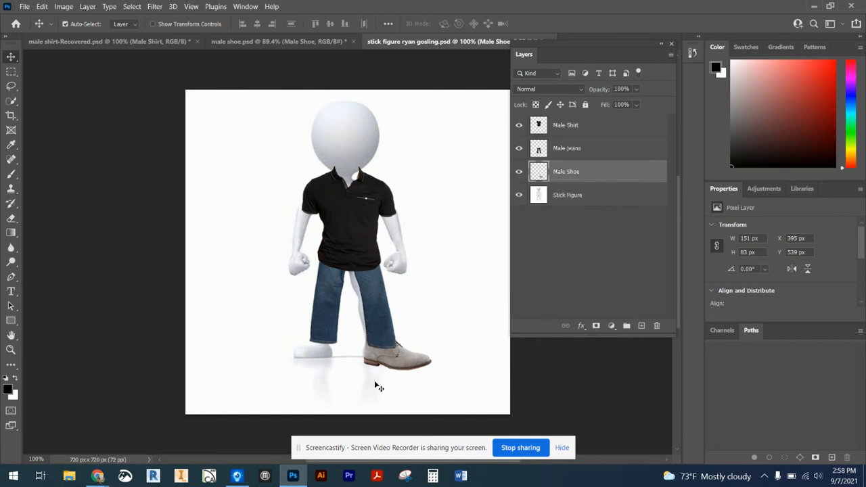
mouse_move(404, 373)
mouse_down()
mouse_move(398, 353)
mouse_move(401, 376)
mouse_move(407, 371)
mouse_up()
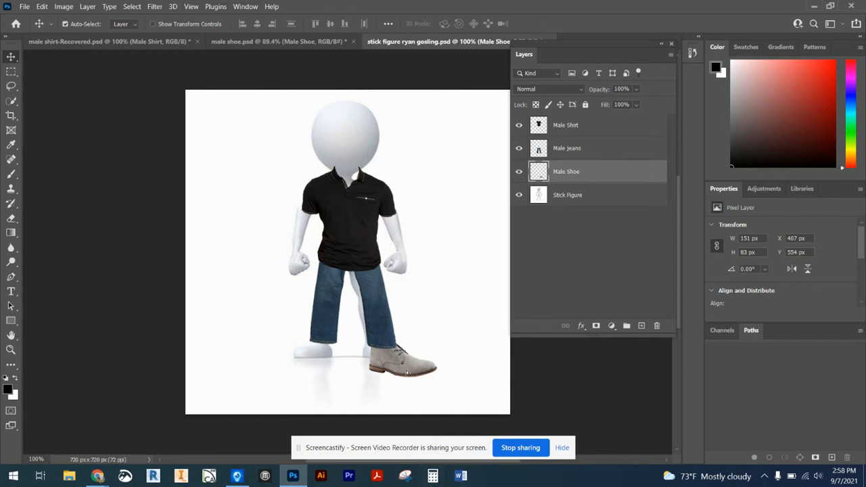
drag(408, 371, 413, 371)
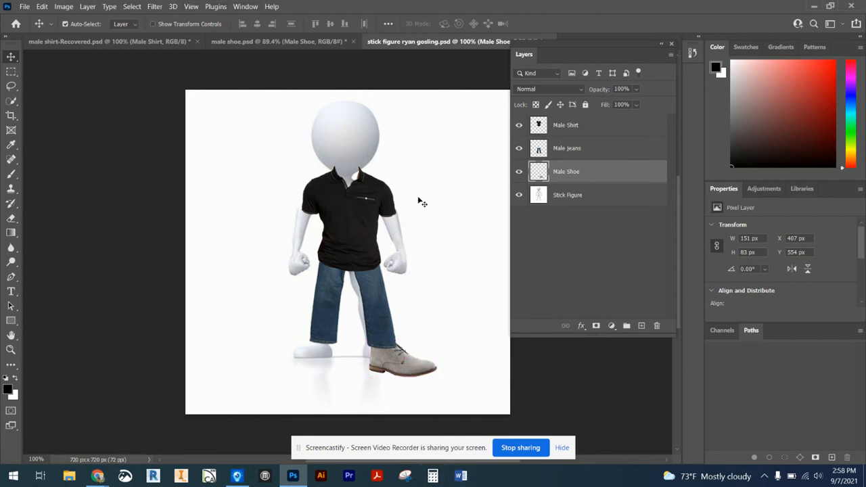
Turn off snapping for the document
click(237, 6)
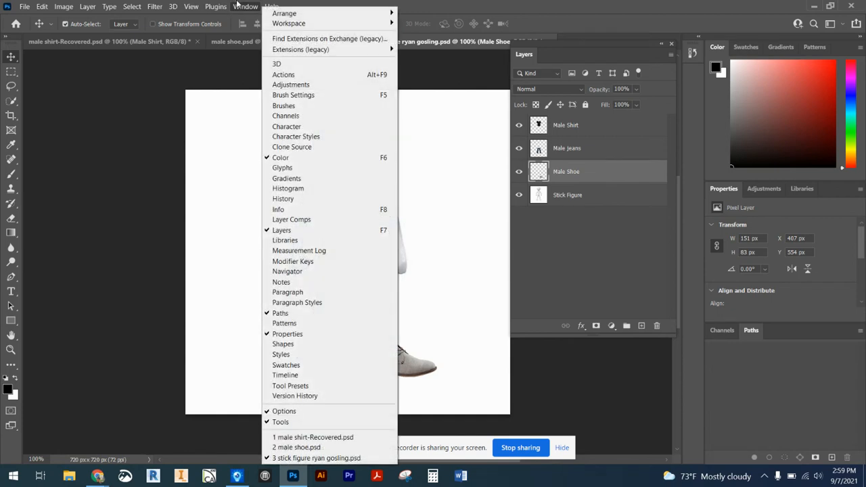
mouse_move(189, 6)
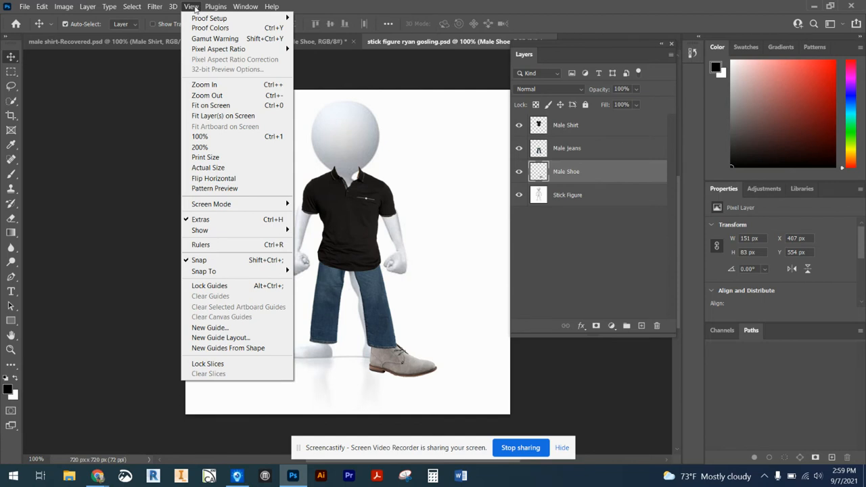
click(232, 262)
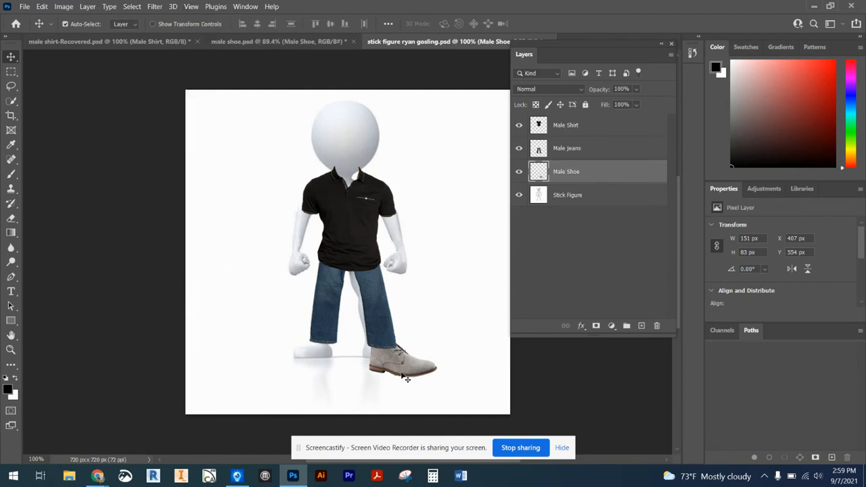
Fine-position the shoe under the jeans leg at about X 399 px, Y 557 px
mouse_move(403, 377)
mouse_down()
mouse_move(401, 368)
mouse_move(397, 375)
mouse_up()
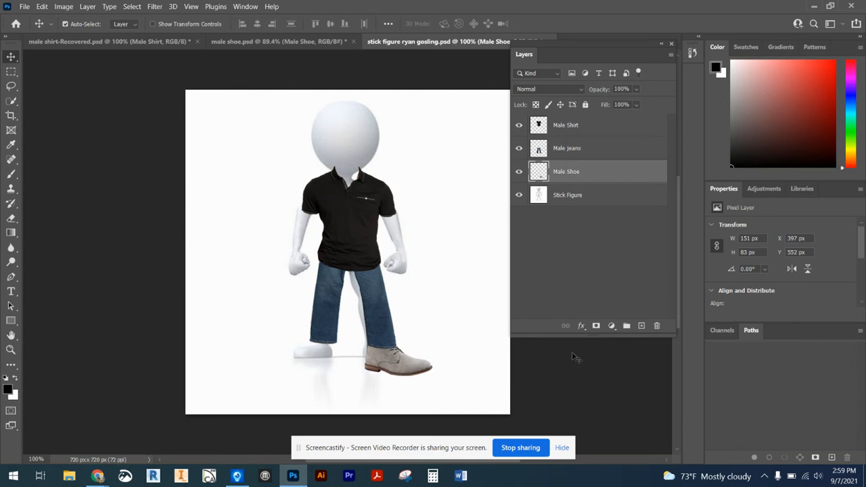
key(Down)
key(Down)
key(Down)
key(Down)
key(Down)
key(Right)
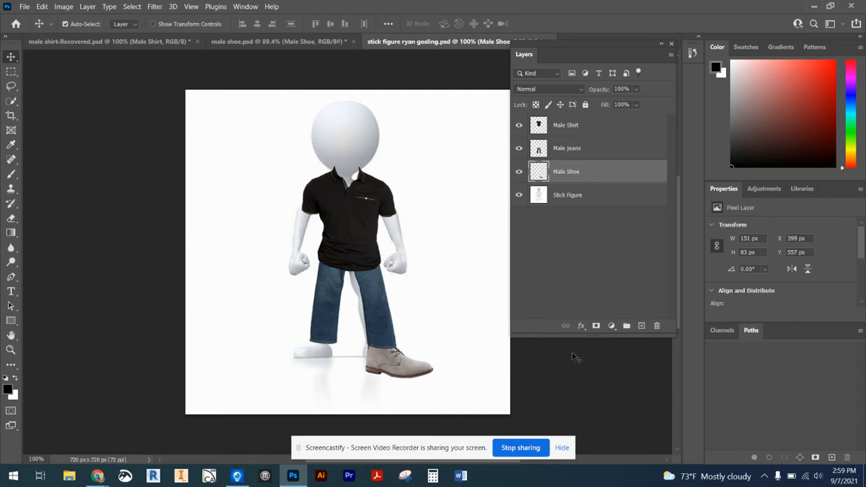
Skew the shoe so its toe slopes downward, making it about 98 px high, and apply the transform
click(41, 6)
mouse_move(75, 255)
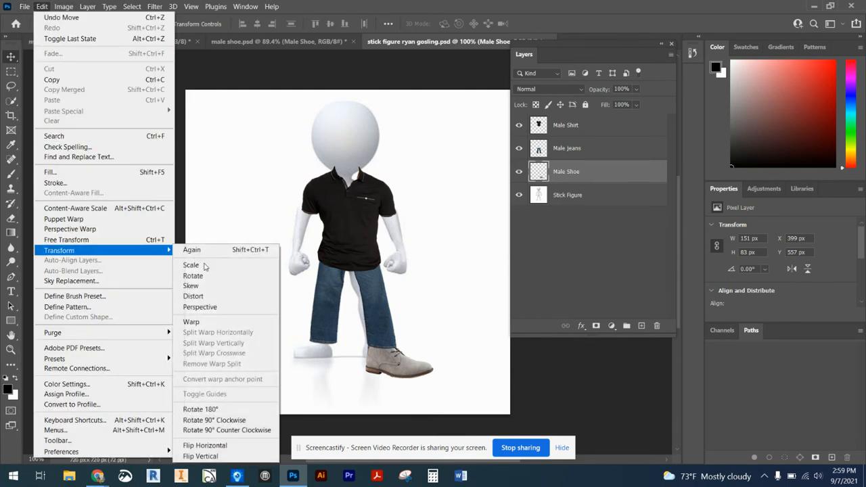
click(215, 289)
mouse_move(434, 381)
mouse_down()
mouse_move(425, 394)
mouse_move(435, 390)
mouse_up()
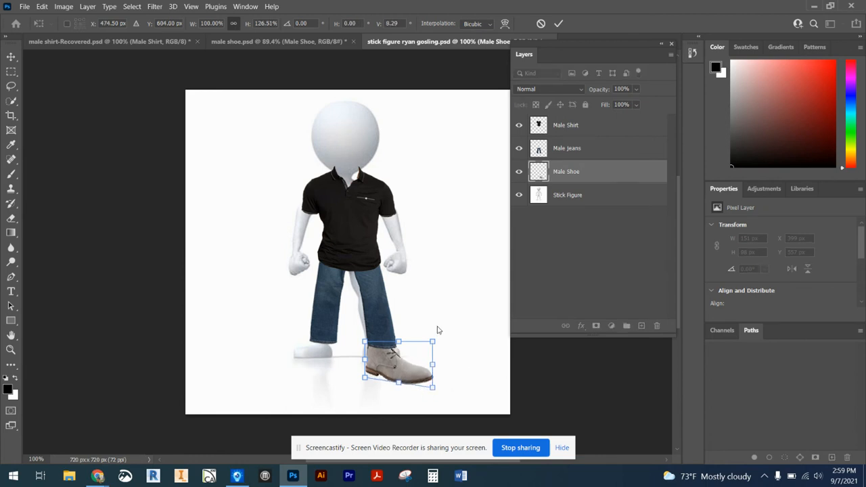
drag(432, 343, 431, 354)
drag(363, 380, 364, 383)
key(Return)
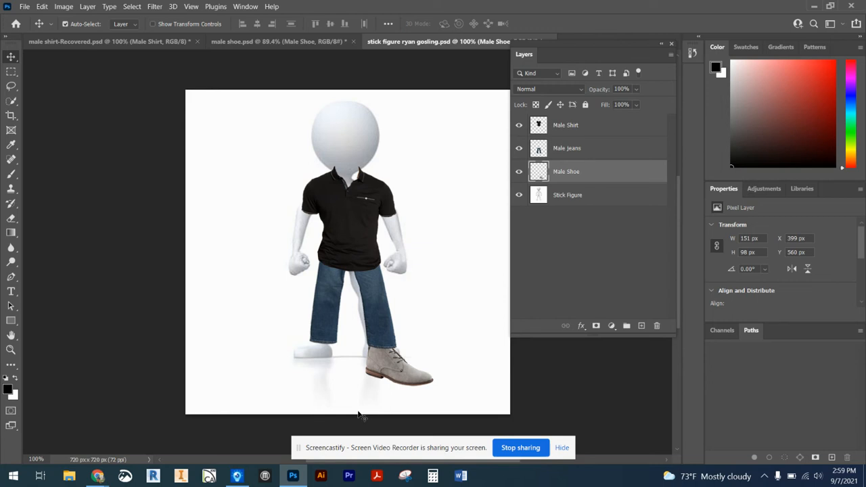
Rename the Male Shoe layer as Male Right Shoe
double_click(568, 172)
click(569, 172)
text(Right)
key(Return)
Duplicate the Male Right Shoe layer and rename the copy Male Left Shoe
drag(603, 172, 640, 326)
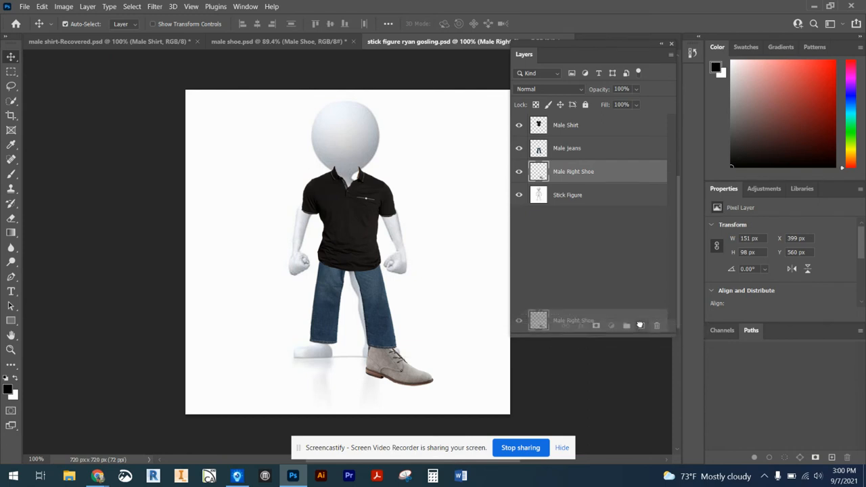
drag(640, 325, 642, 328)
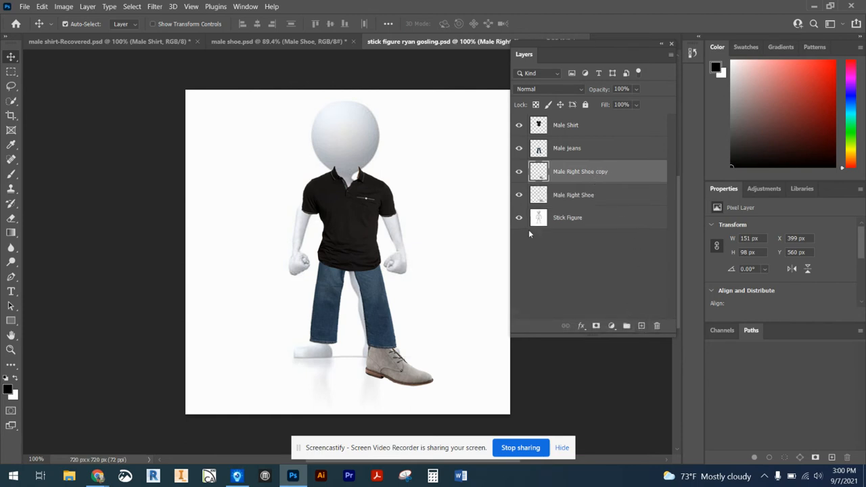
double_click(584, 172)
click(578, 171)
key(BackSpace)
key(BackSpace)
key(BackSpace)
key(BackSpace)
text(Left)
key(BackSpace)
key(BackSpace)
key(BackSpace)
key(BackSpace)
key(Return)
Nudge the Male Left Shoe layer under the other jeans leg, to about X 270 px, Y 551 px
key(Left)
key(Left)
key(Left)
key(Left)
key(Left)
key(Left)
key(Left)
key(Left)
key(Left)
key(Left)
key(Left)
key(Left)
key(Left)
key(Left)
key(Left)
key(Left)
key(Left)
key(Left)
key(Left)
key(Left)
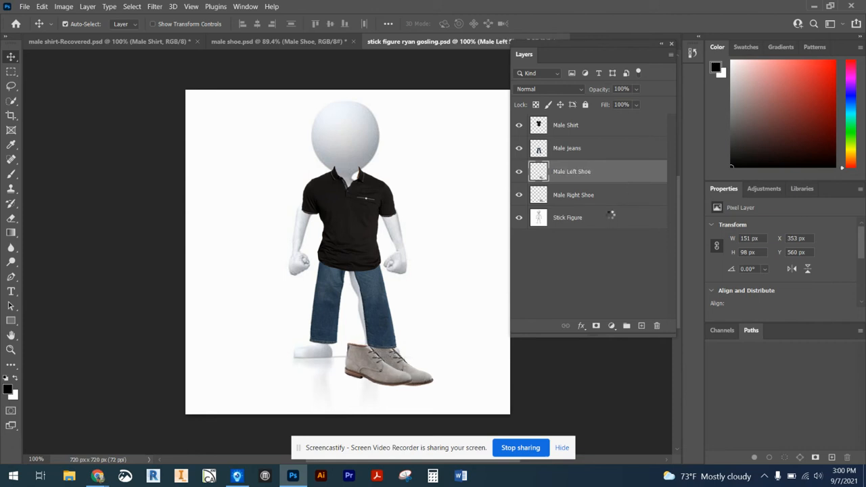
key(Left)
key(Left)
key(Left)
key(Left)
key(Left)
key(Left)
key(Left)
key(Left)
key(Left)
key(Left)
key(Left)
key(Left)
key(Left)
key(Left)
key(Left)
key(Left)
key(Left)
key(Left)
key(Left)
key(Left)
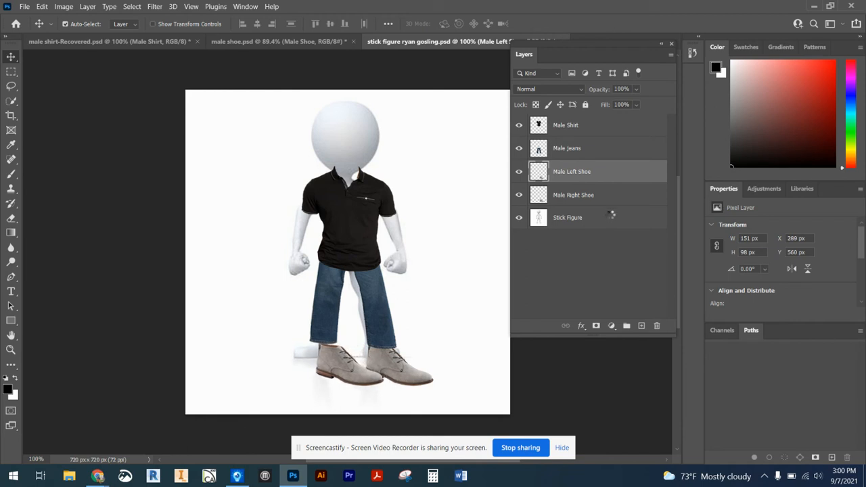
key(Left)
key(Left)
key(Left)
key(Left)
key(Left)
key(Left)
key(Left)
key(Left)
key(Left)
key(Left)
key(Left)
key(Left)
key(Left)
key(Left)
key(Left)
key(Left)
key(Left)
key(Left)
key(Left)
key(Up)
key(Up)
key(Up)
key(Up)
key(Up)
key(Up)
key(Up)
key(Up)
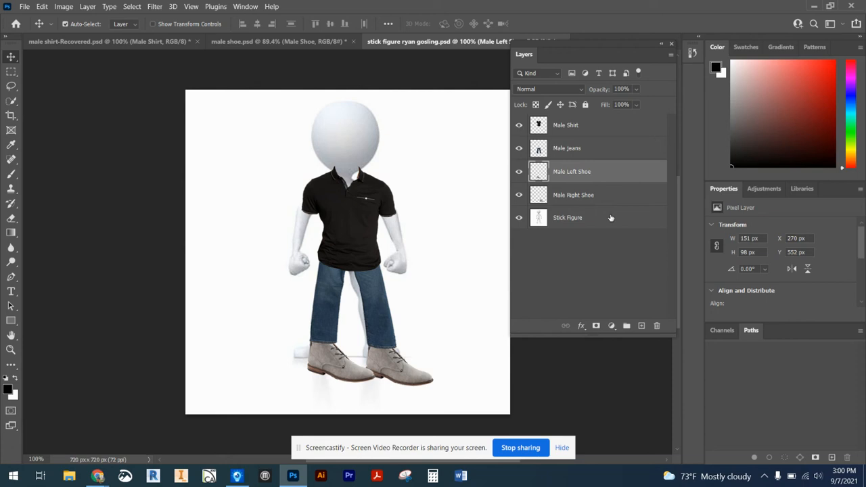
key(Up)
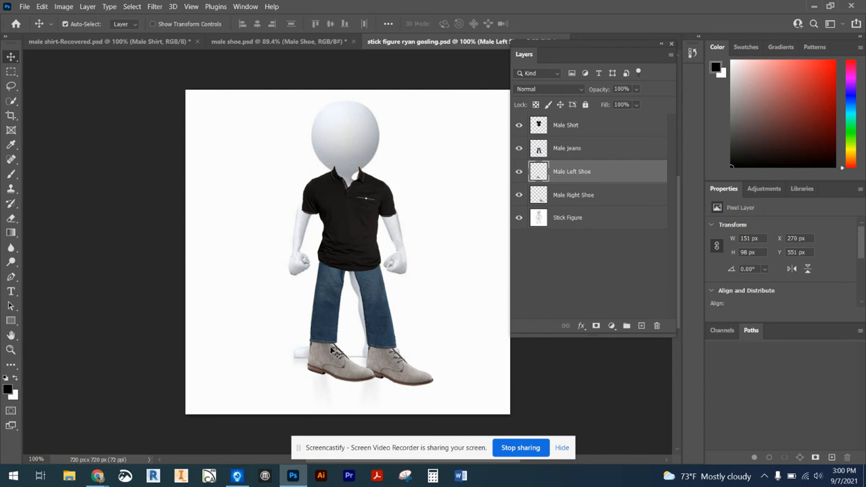
Flip the Male Left Shoe layer horizontally so its toe points away from the other shoe
click(42, 7)
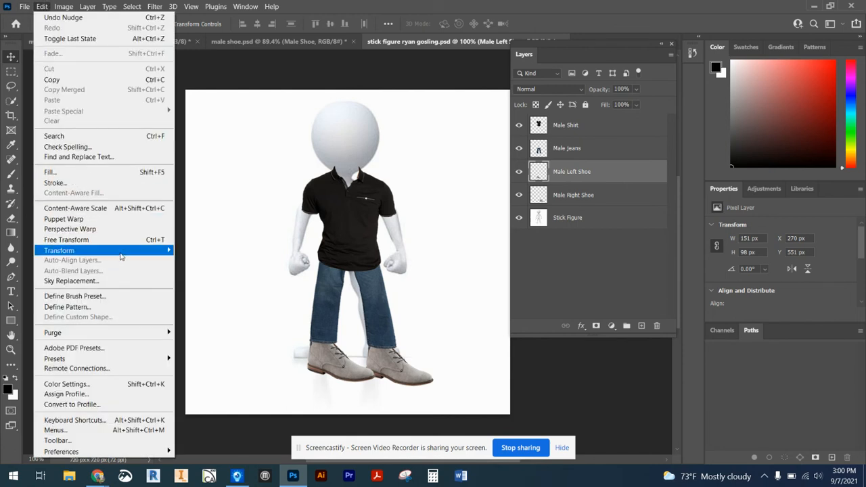
mouse_move(117, 251)
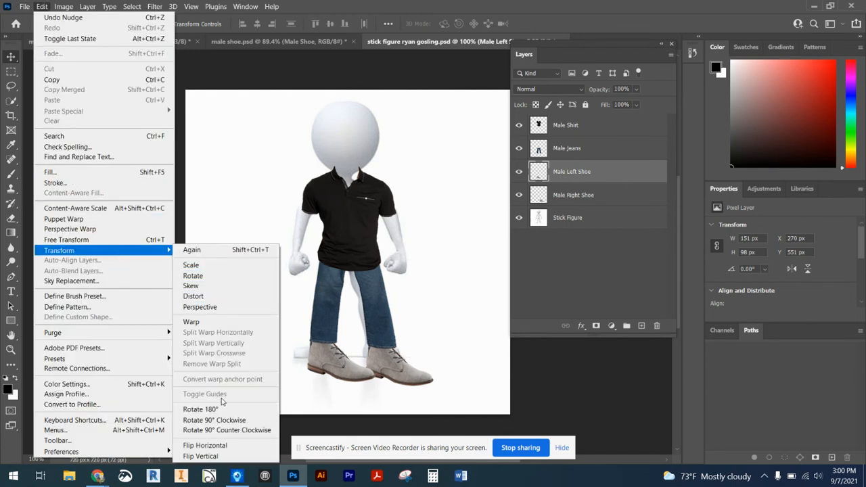
click(215, 447)
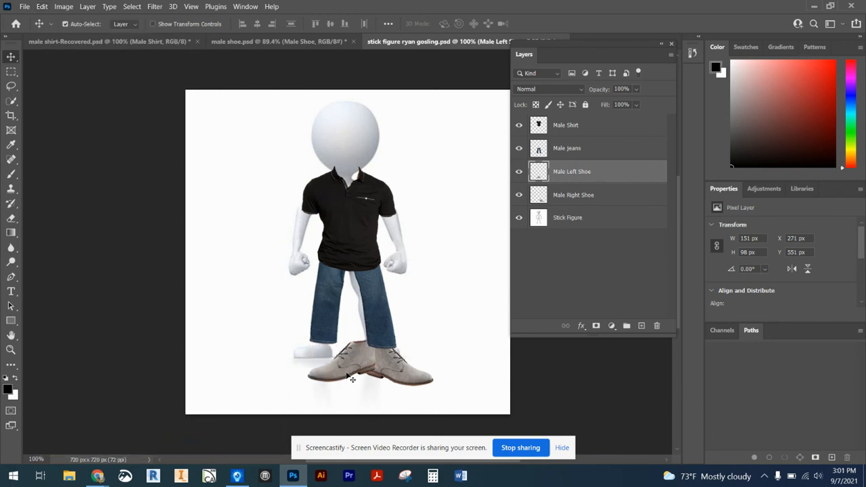
Nudge the flipped shoe horizontally to about X 188 px so its ankle sits under the jeans leg
key(Left)
key(Left)
key(Left)
key(Left)
key(Left)
key(Left)
key(Left)
key(Left)
key(Left)
key(Left)
key(Left)
key(Left)
key(Left)
key(Left)
key(Left)
key(Left)
key(Left)
key(Left)
key(Left)
key(Left)
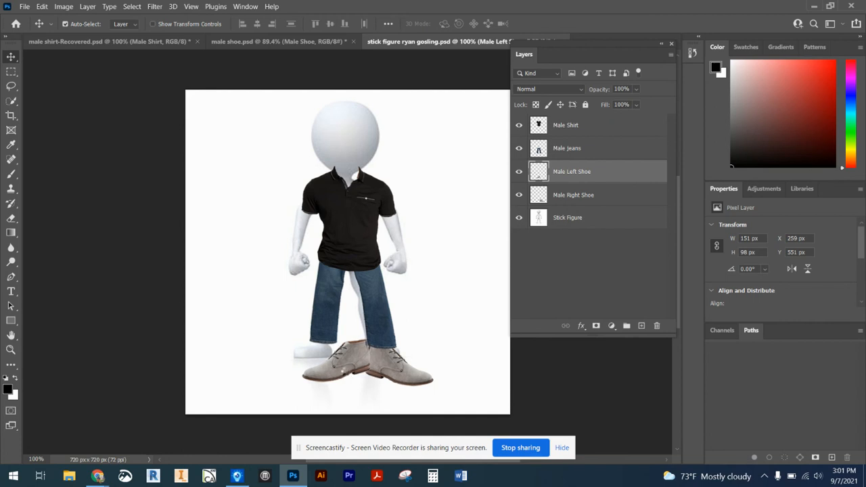
key(Left)
key(Left)
key(Left)
key(Left)
key(Left)
key(Left)
key(Left)
key(Left)
key(Left)
key(Left)
key(Left)
key(Left)
key(Left)
key(Left)
key(Left)
key(Left)
key(Left)
key(Left)
key(Left)
key(Left)
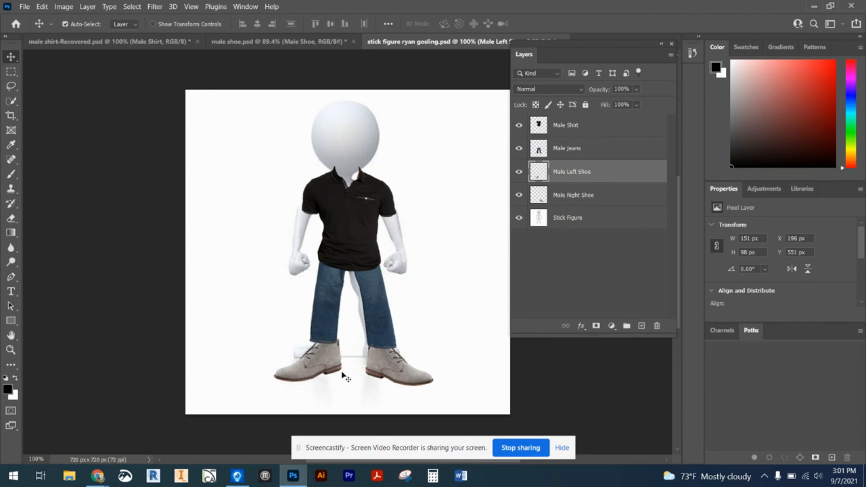
key(Left)
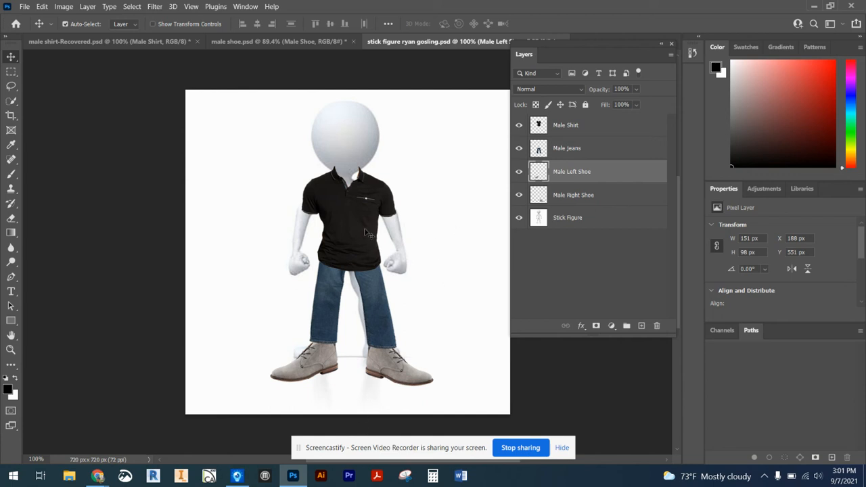
Scale the Male Left Shoe and Male Right Shoe layers down together to about 285 × 81 px
shift+click(613, 199)
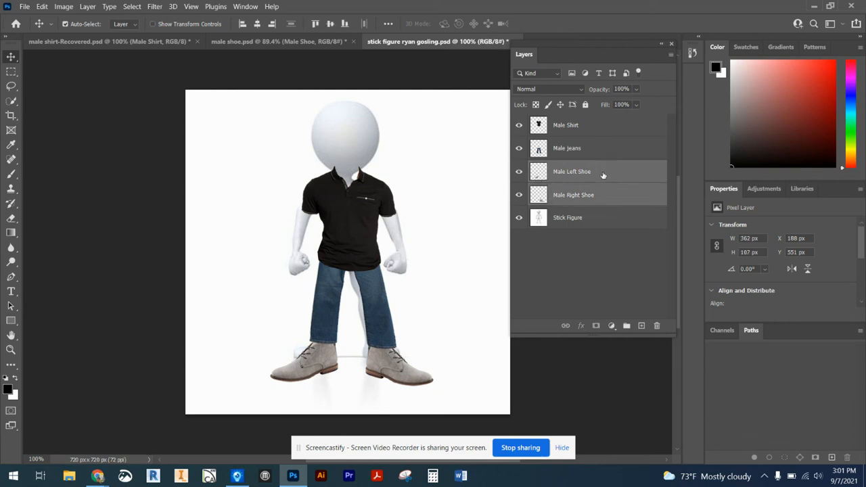
key(ctrl)
key(ctrl+t)
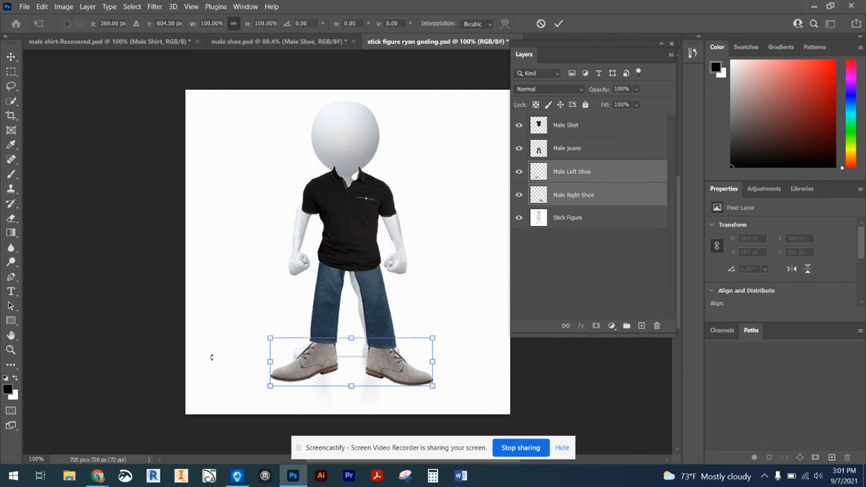
drag(435, 338, 399, 350)
key(Return)
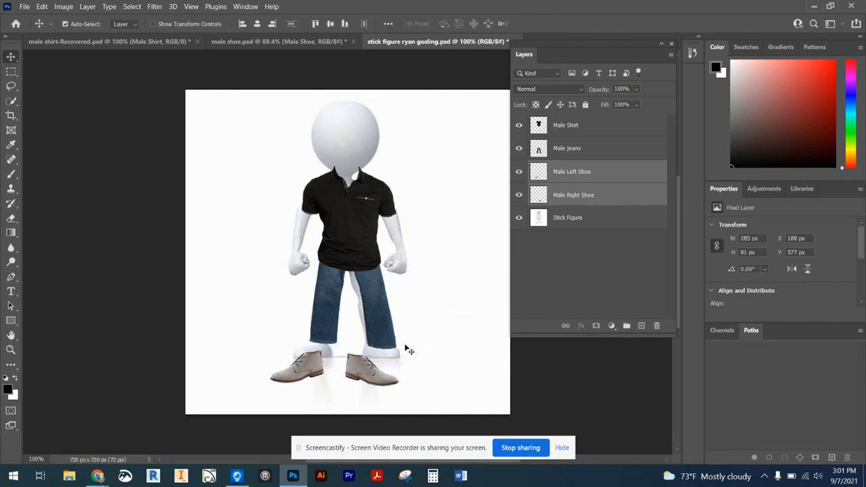
Move the two scaled-down shoes up and apart so each ankle sits under its own jeans leg
drag(364, 372, 328, 360)
click(448, 360)
click(613, 173)
click(449, 350)
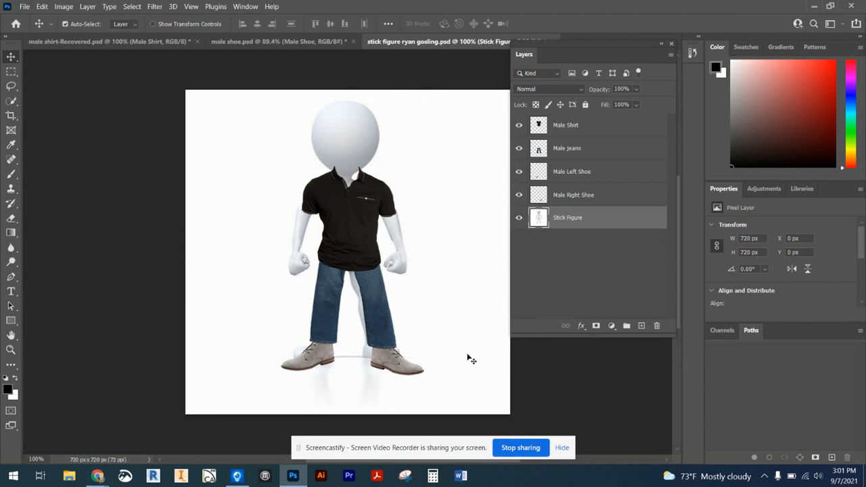
Save the document as the Photoshop file stick figure ryan gosling in the Celebrity Apparel folder, replacing the existing file
click(24, 6)
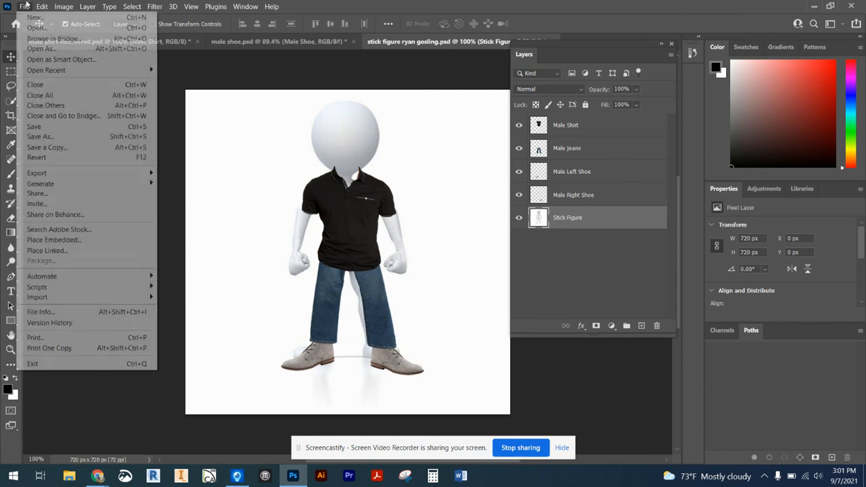
click(61, 147)
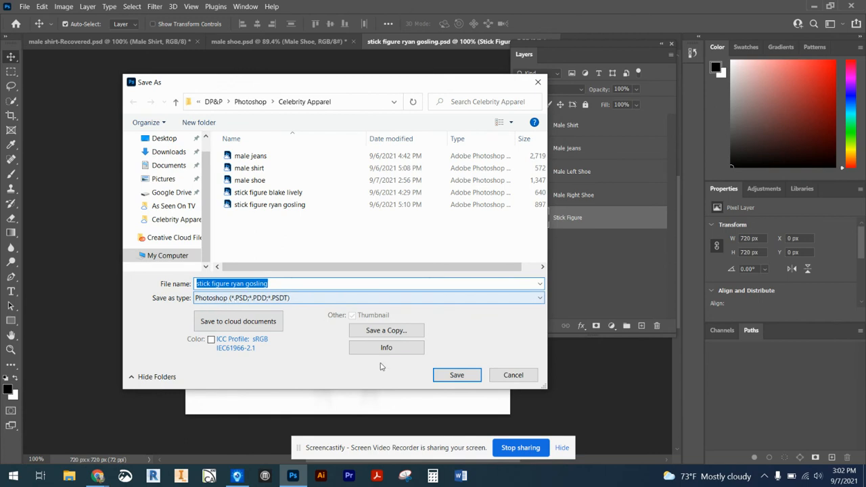
click(455, 375)
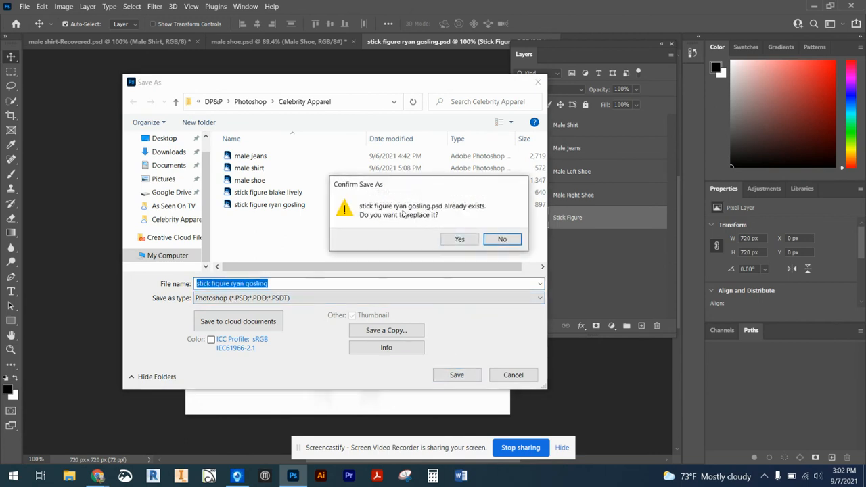
click(469, 241)
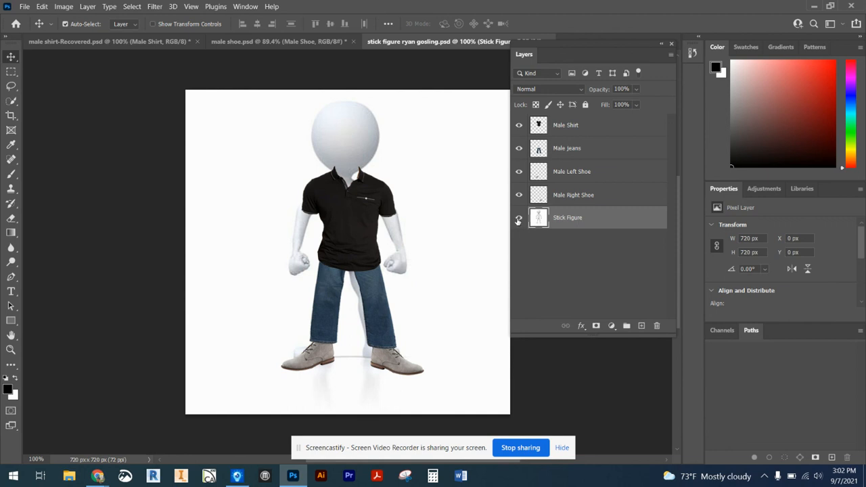
Hide the Stick Figure layer so only the shirt, jeans and shoes show on the transparent canvas
click(518, 218)
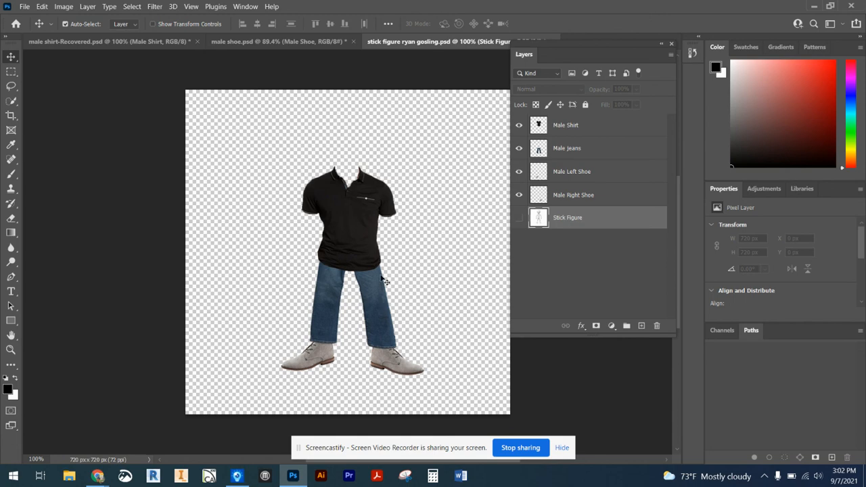
click(519, 218)
click(519, 218)
Scale the Male Shirt layer down slightly and move it up so its hem just covers the waist of the jeans
click(565, 136)
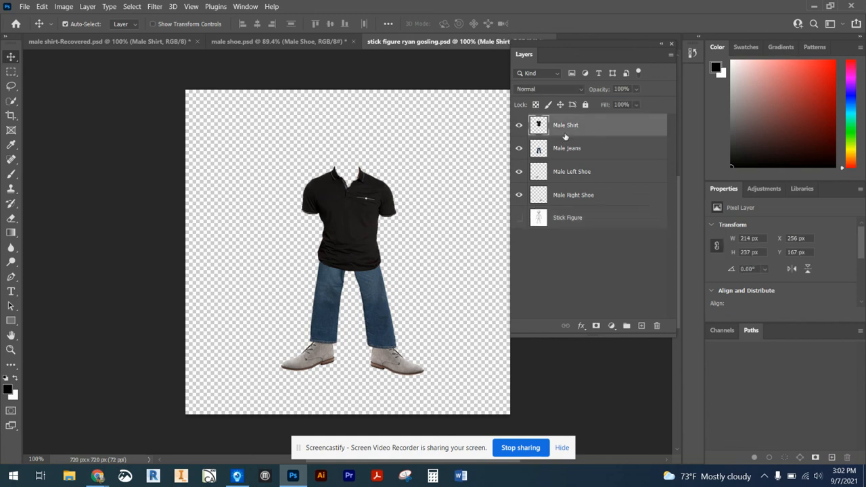
key(ctrl+t)
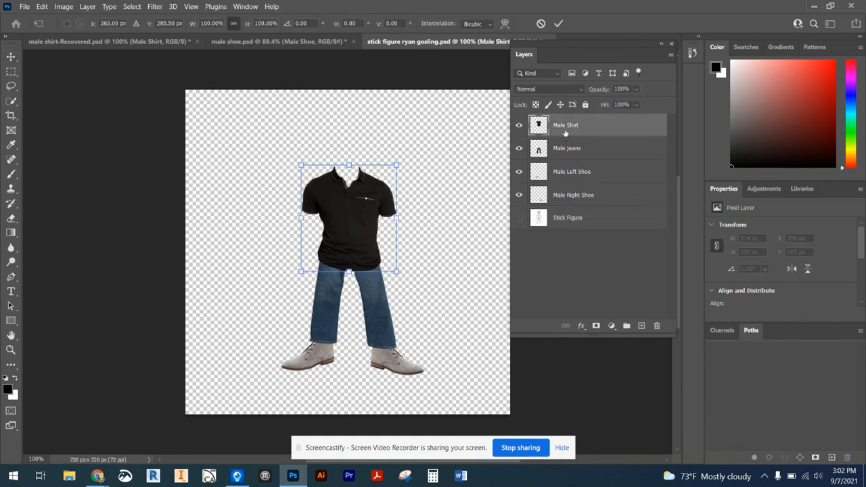
drag(302, 164, 312, 175)
key(Return)
drag(390, 232, 363, 219)
click(446, 258)
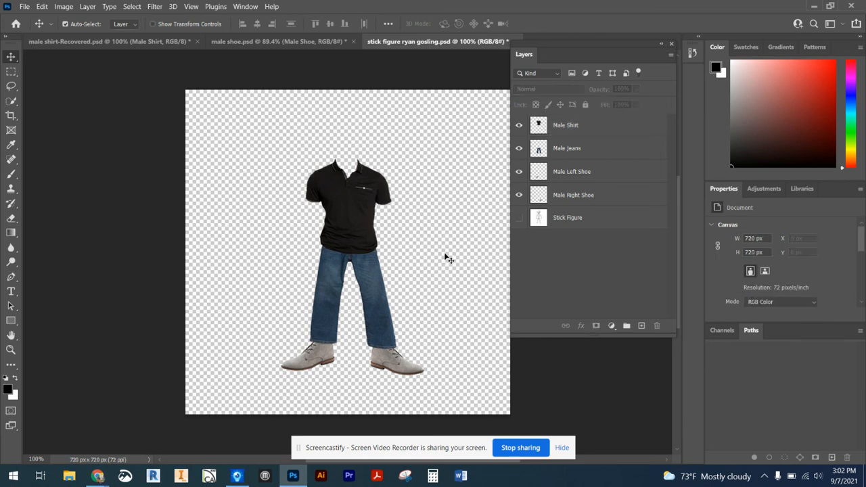